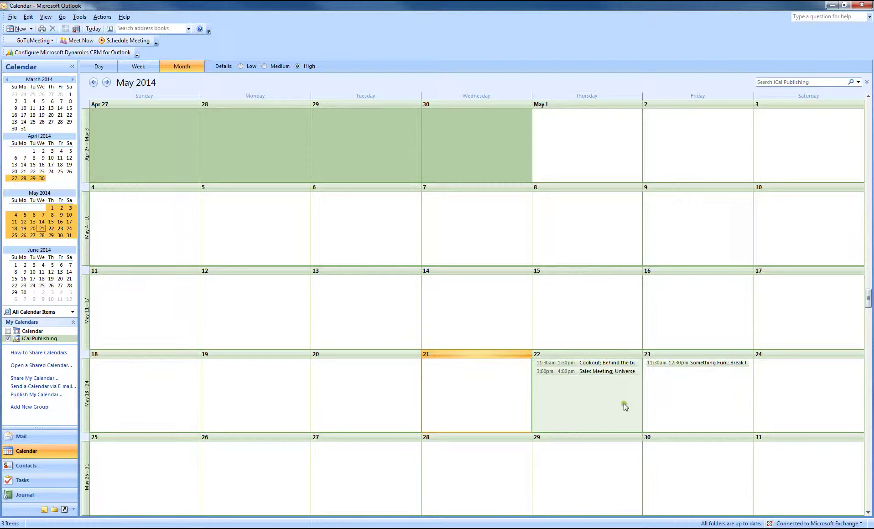
right_click(47, 340)
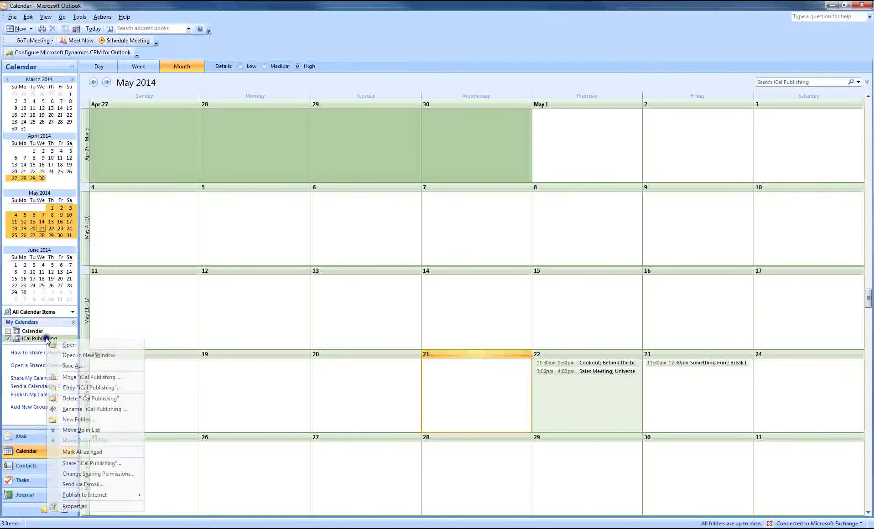
click(73, 366)
drag(371, 124, 330, 127)
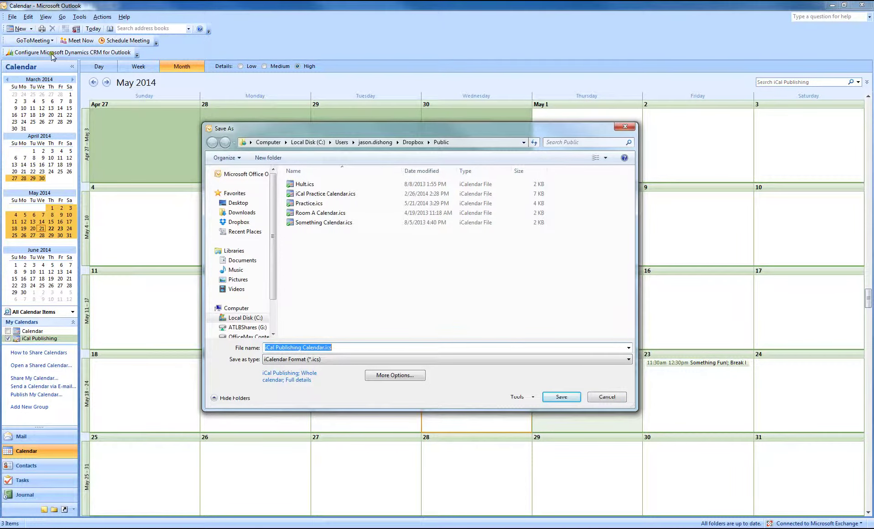
drag(415, 132, 412, 128)
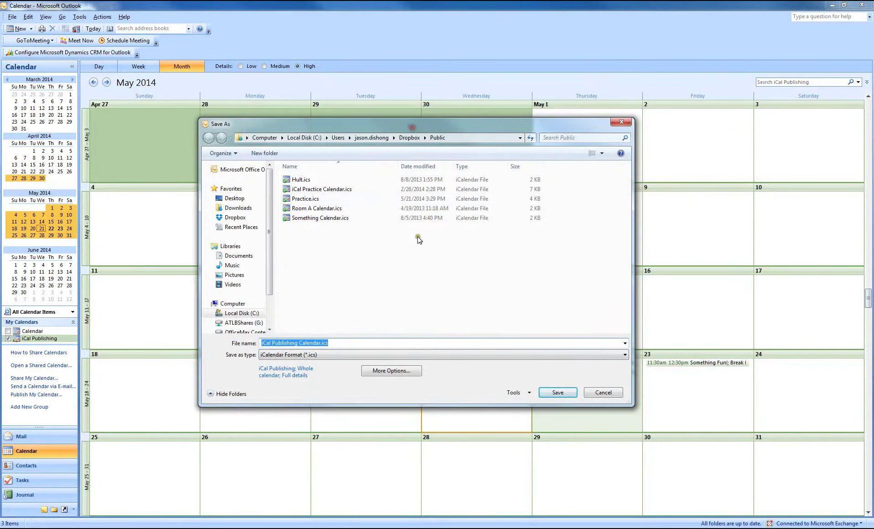
click(346, 357)
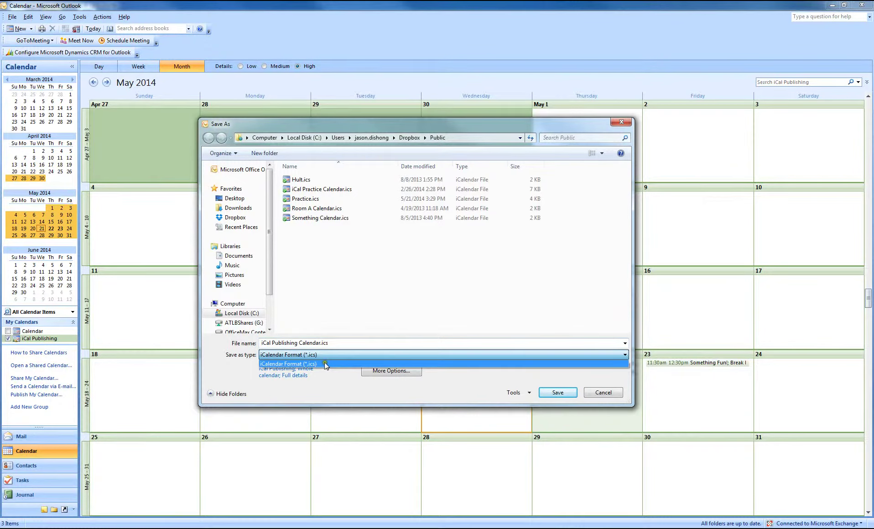
click(329, 365)
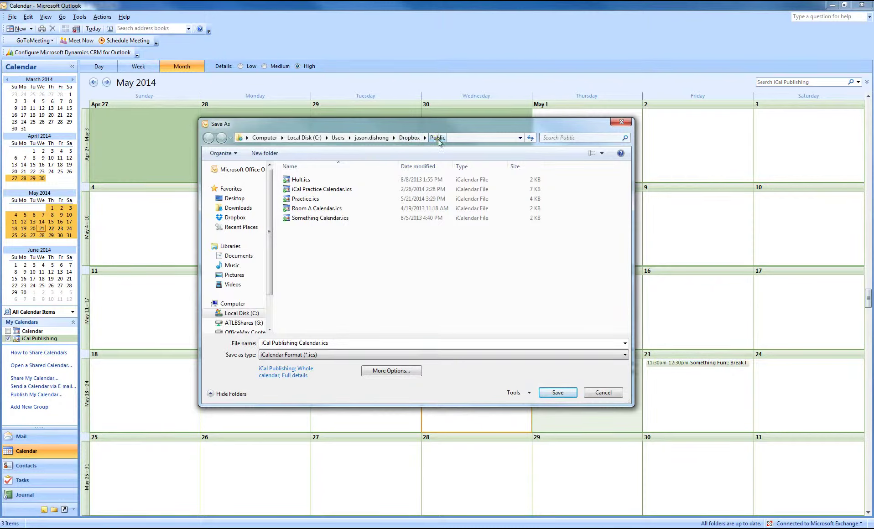
click(602, 391)
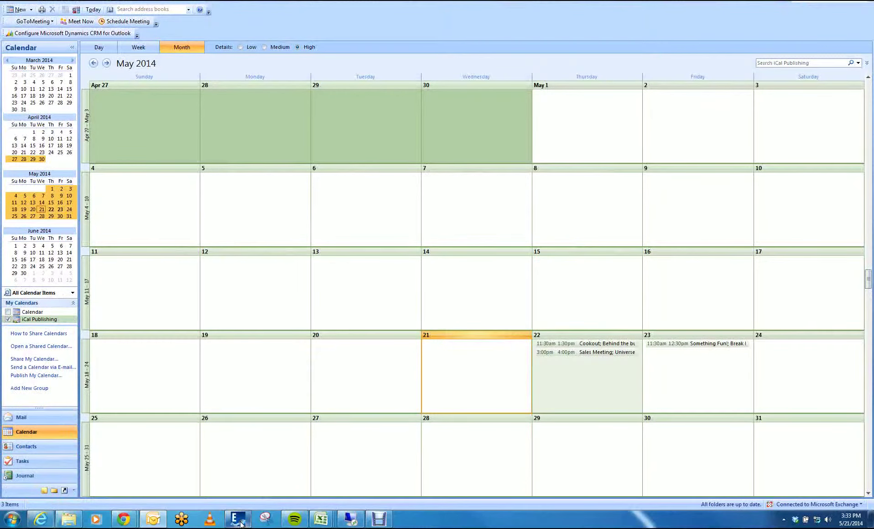
Switch to SpinetiX Elementi and look through the library's Feeds folder for the ICS Slideshow, ICS Table and ICS Text Bar widgets.
click(240, 523)
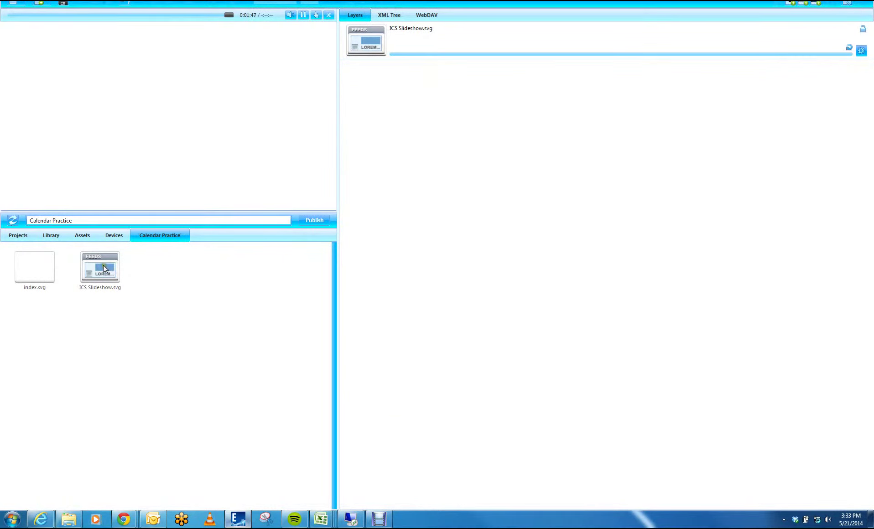
click(51, 238)
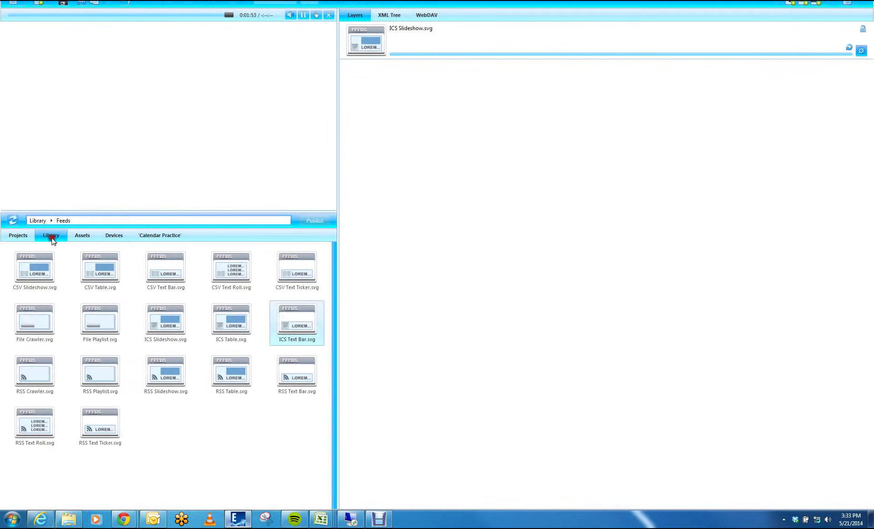
click(37, 220)
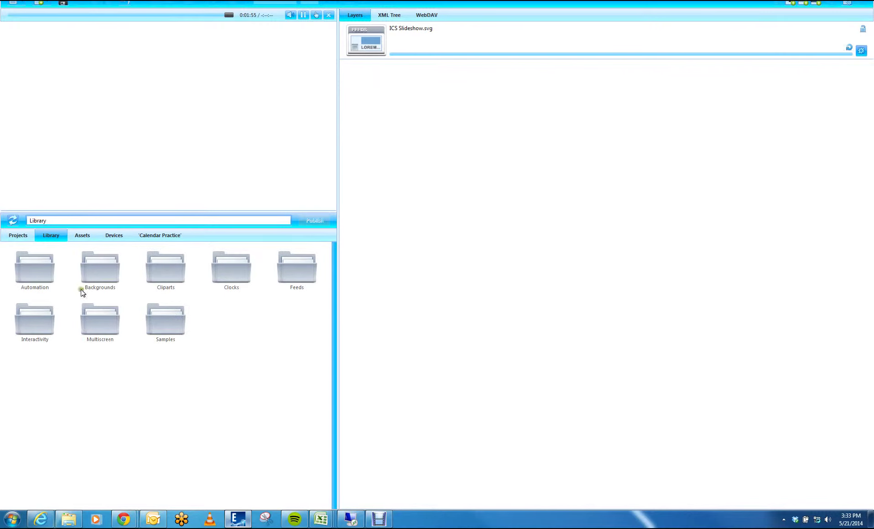
click(290, 263)
double_click(290, 264)
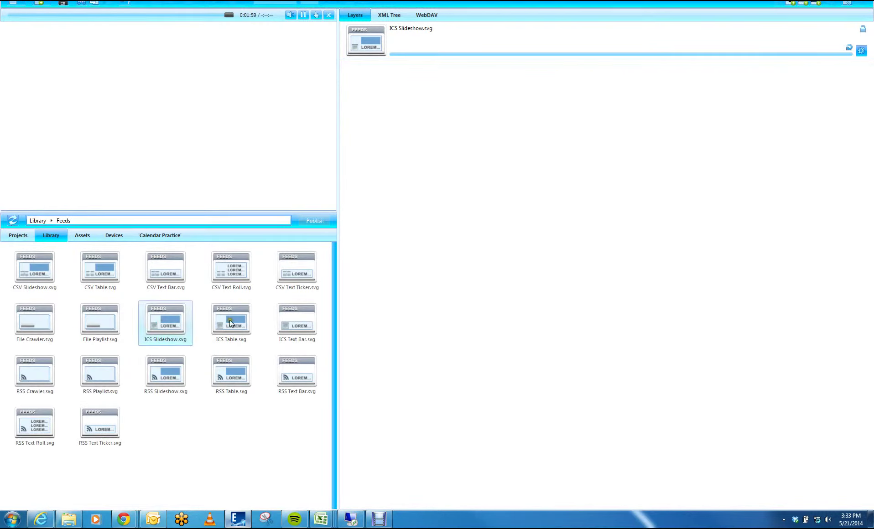
click(302, 327)
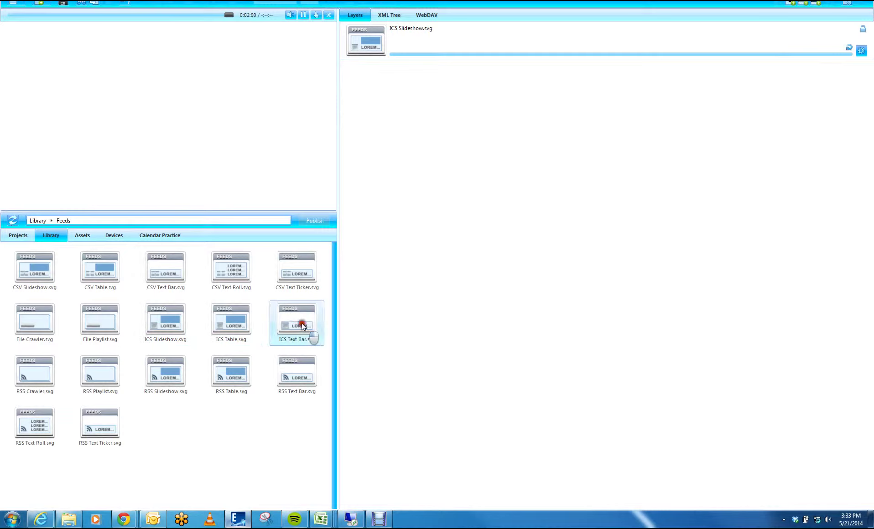
click(241, 417)
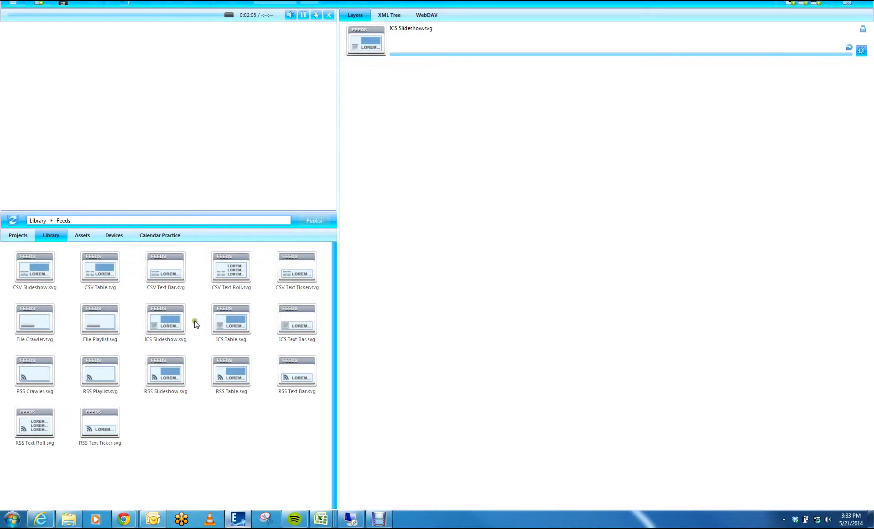
Return to the Calendar Practice project and open the data source settings of the ICS Slideshow.svg layer.
click(161, 235)
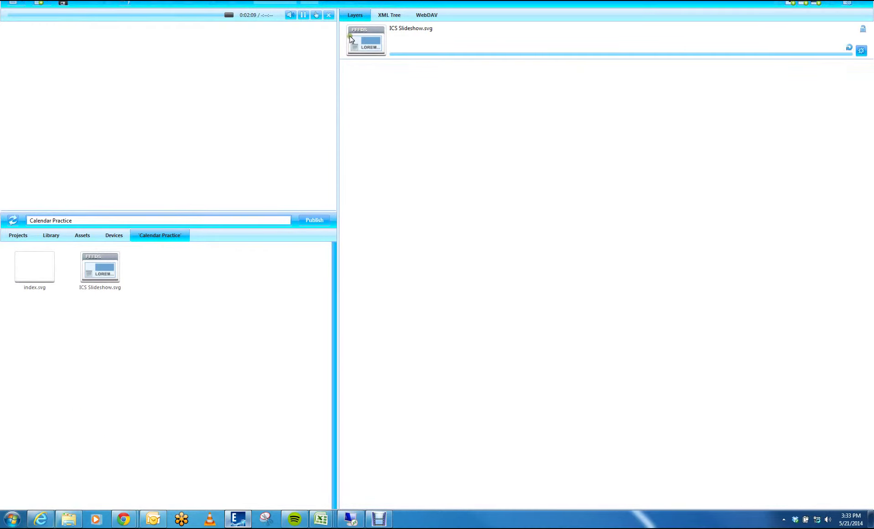
click(375, 41)
click(375, 41)
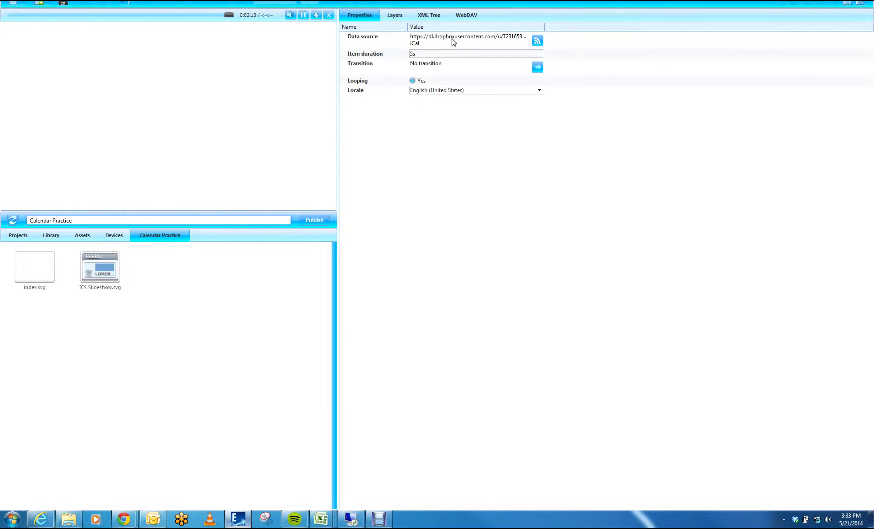
double_click(448, 39)
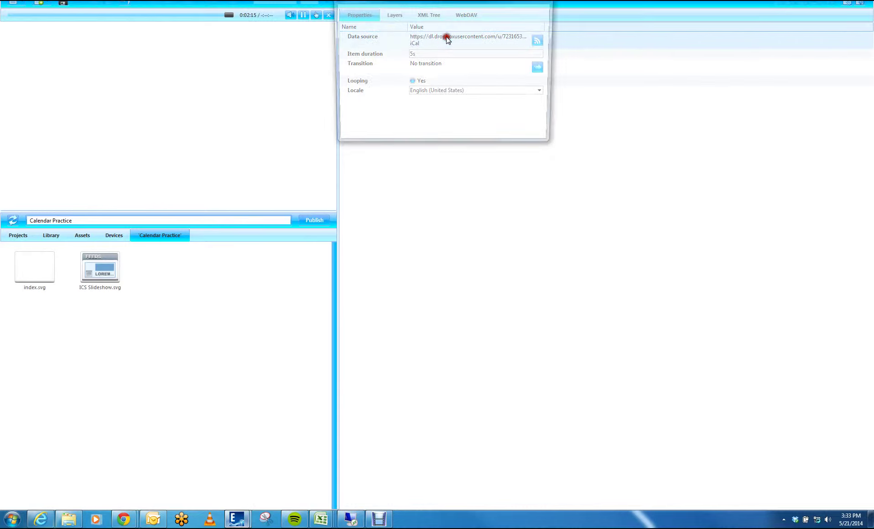
drag(471, 24, 471, 93)
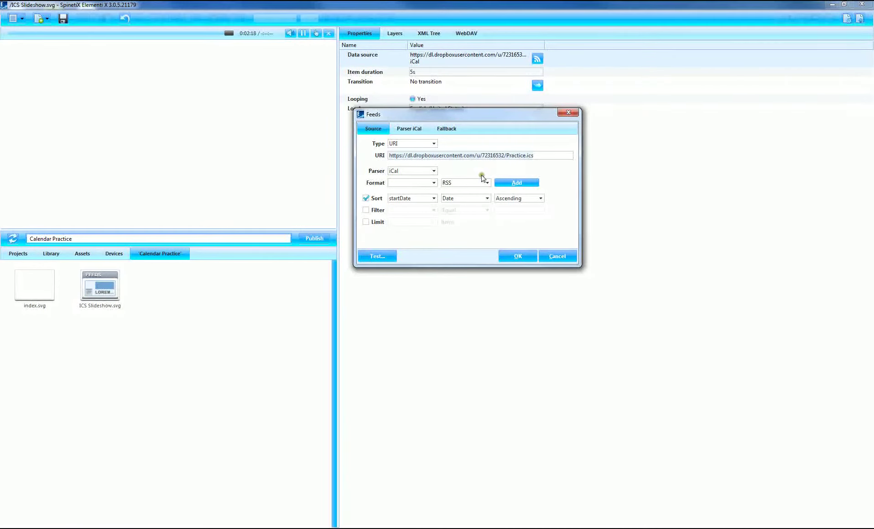
Switch to the Dropbox Public folder in File Explorer, copy the public link of Practice.ics and minimize the folder window.
click(69, 520)
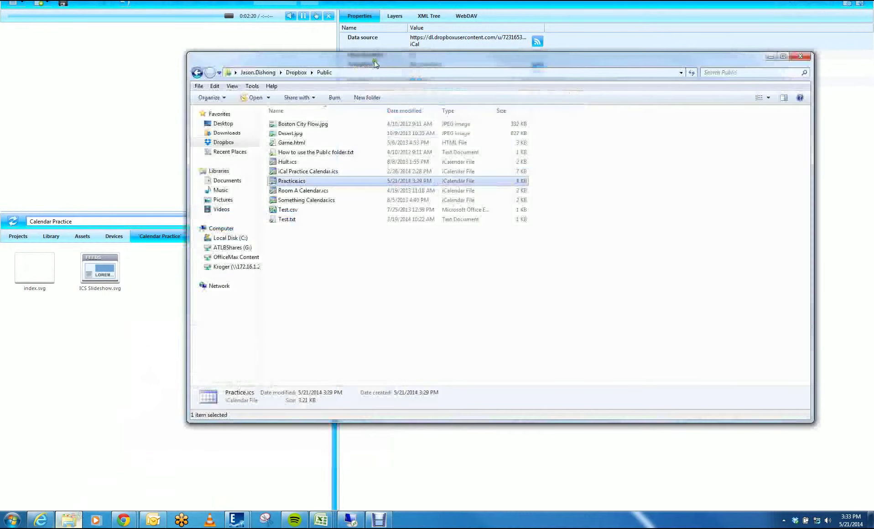
drag(375, 63, 428, 132)
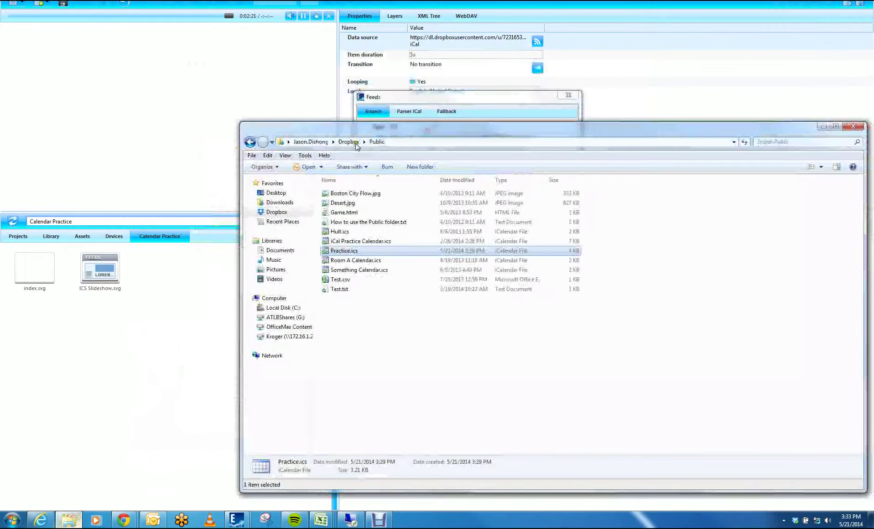
right_click(347, 251)
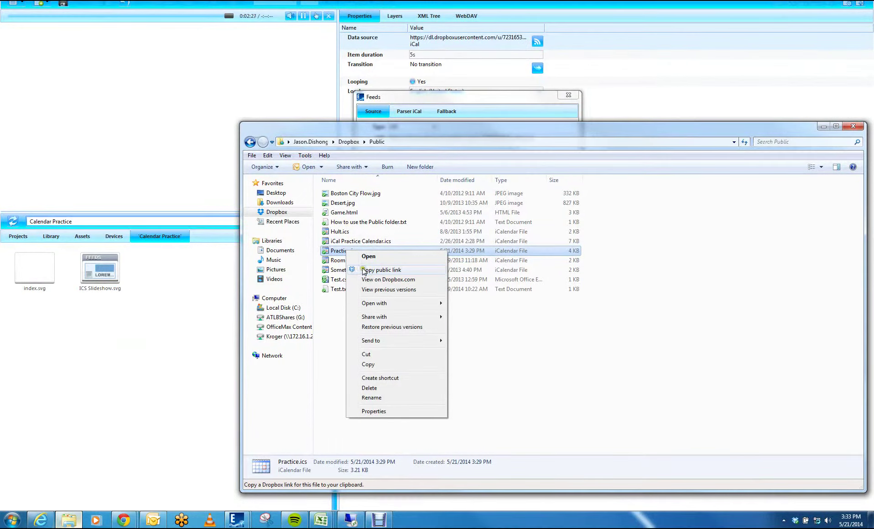
click(374, 270)
click(822, 129)
Replace the feed's source URI with the copied Practice.ics link and confirm the feed settings.
drag(534, 139, 385, 136)
key(ctrl+v)
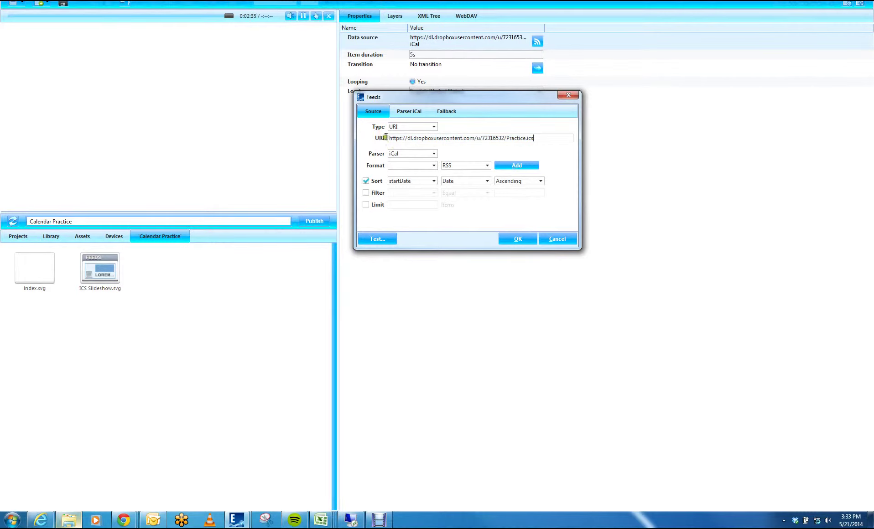
drag(452, 99, 447, 94)
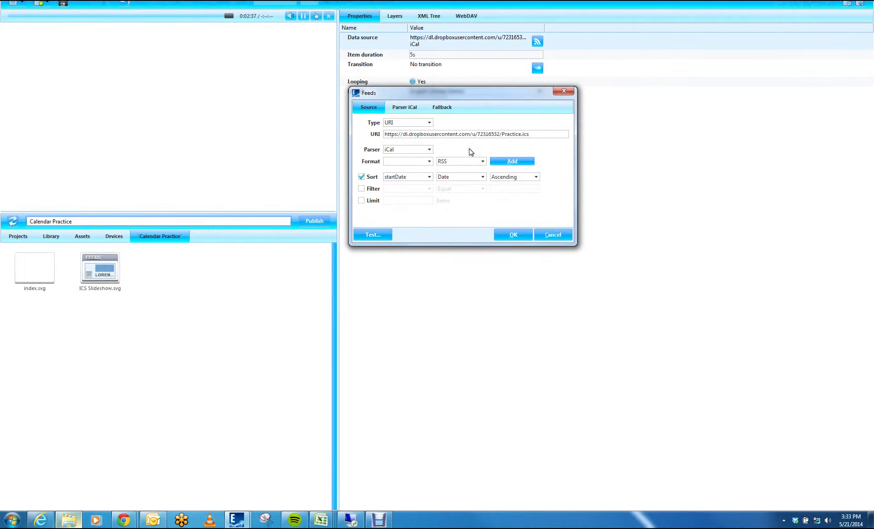
click(511, 236)
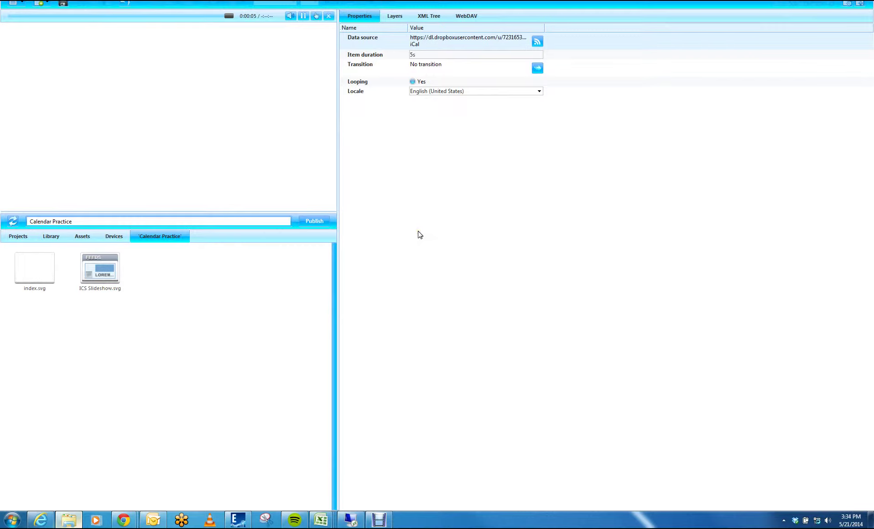
Reopen the slideshow's data source and show the iCal parser's date range settings.
double_click(435, 41)
drag(419, 13, 477, 155)
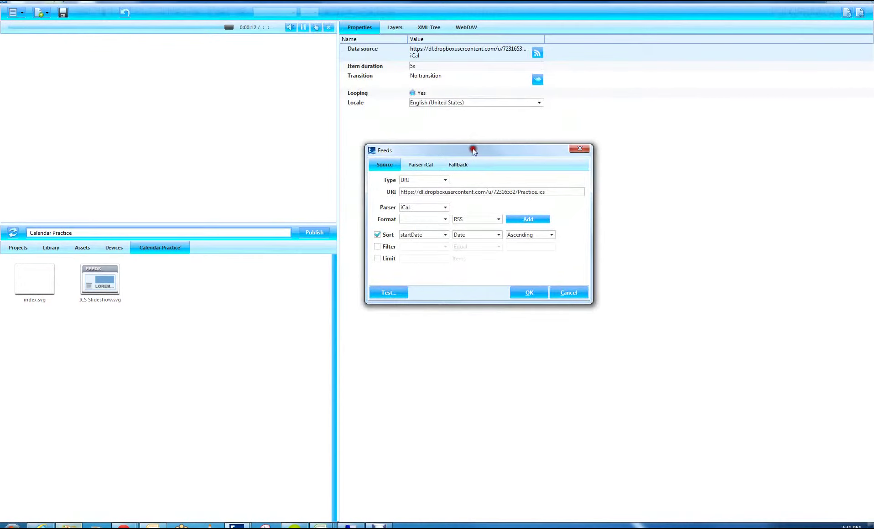
click(421, 165)
drag(423, 155, 428, 138)
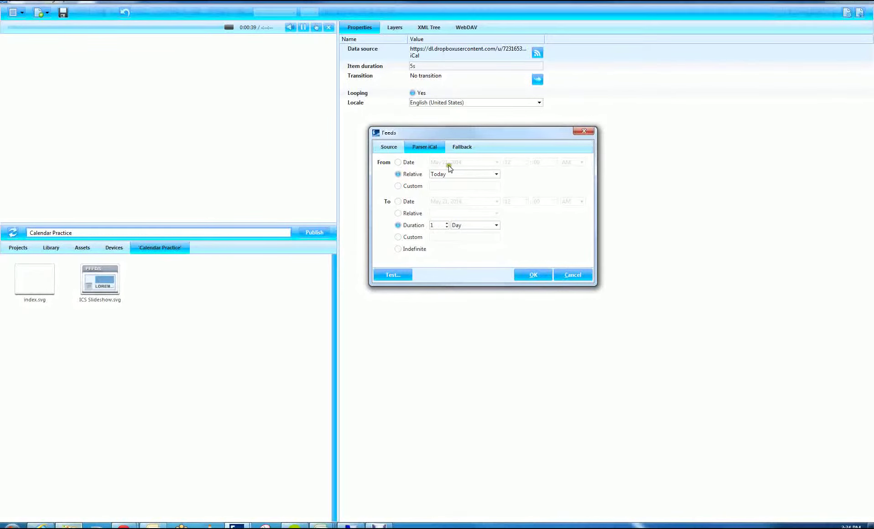
Check May 21 in the Outlook calendar and return to the feed settings in Elementi.
click(153, 519)
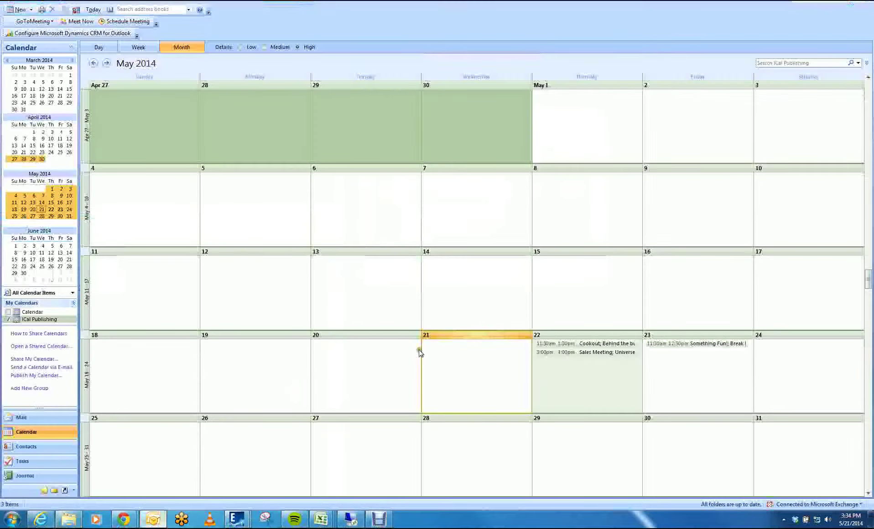
click(455, 351)
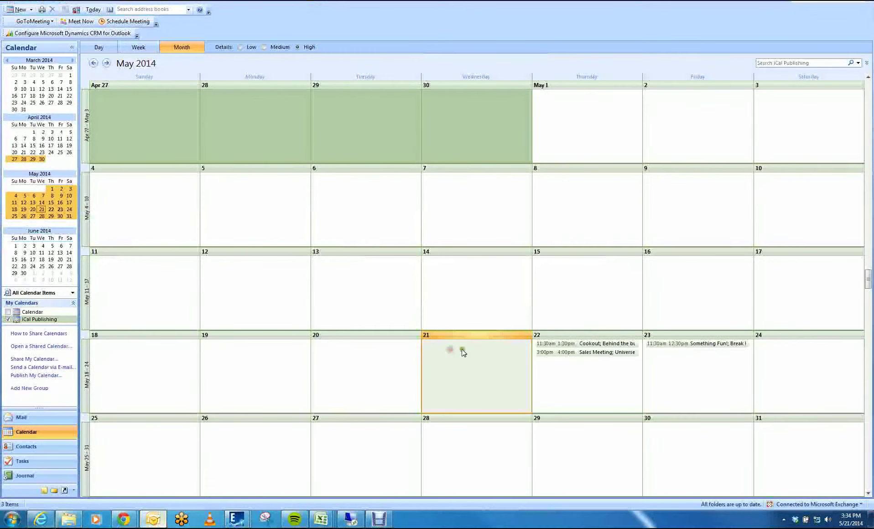
mouse_move(237, 519)
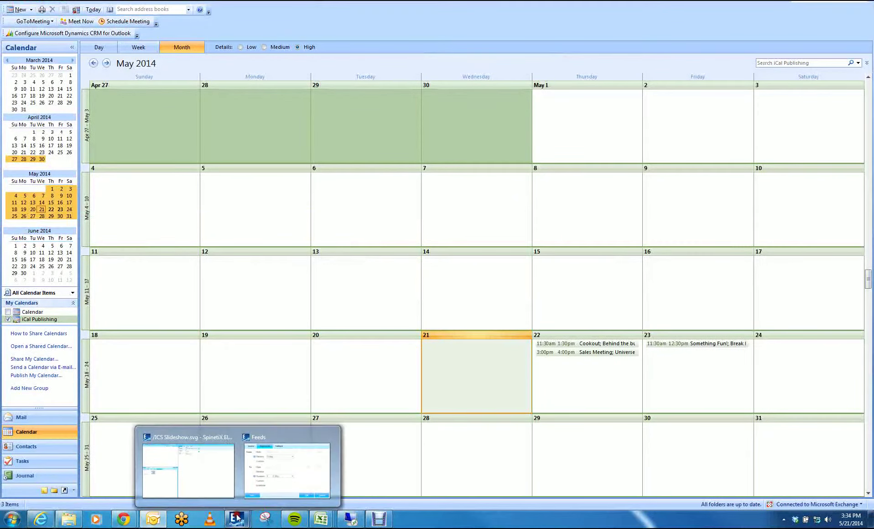
click(201, 477)
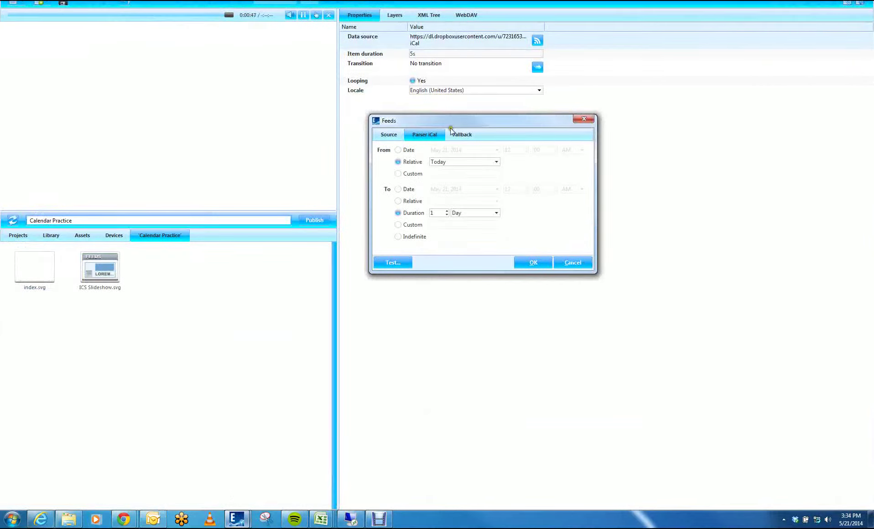
Set the iCal parser's duration to 2 days, confirm the feed settings and save the slideshow.
drag(451, 123, 457, 115)
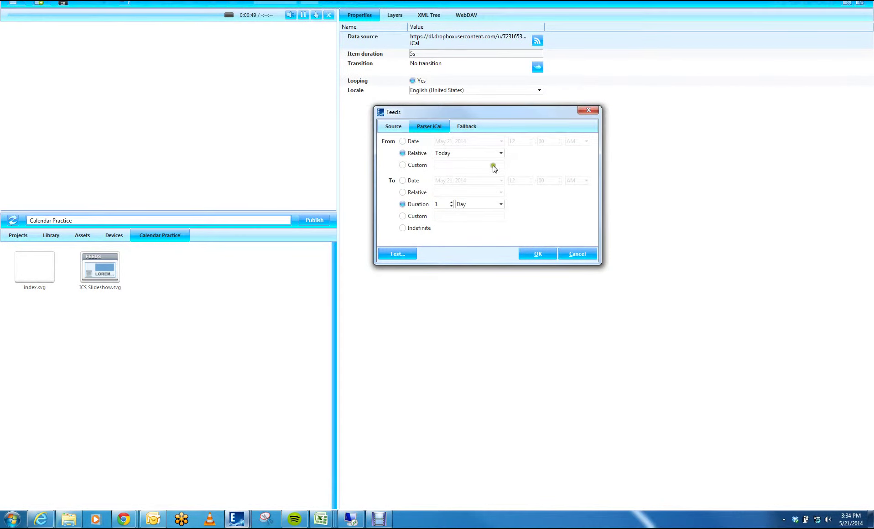
click(543, 255)
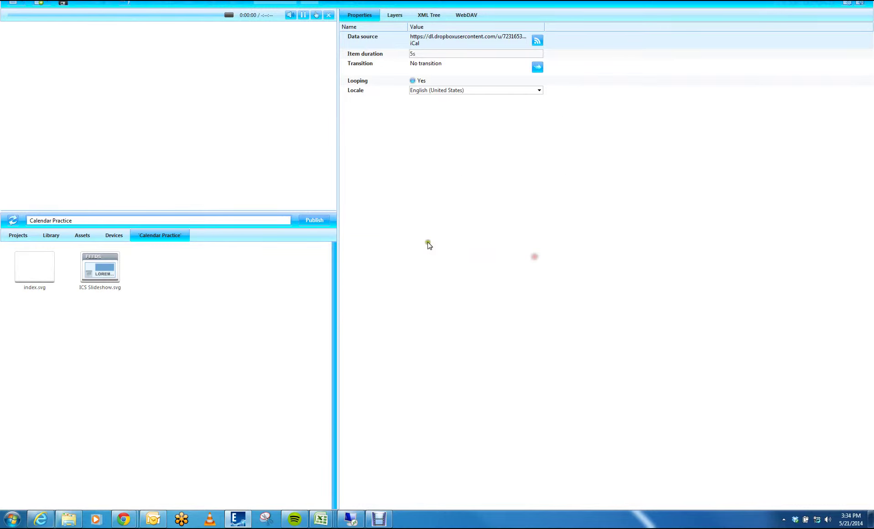
click(63, 9)
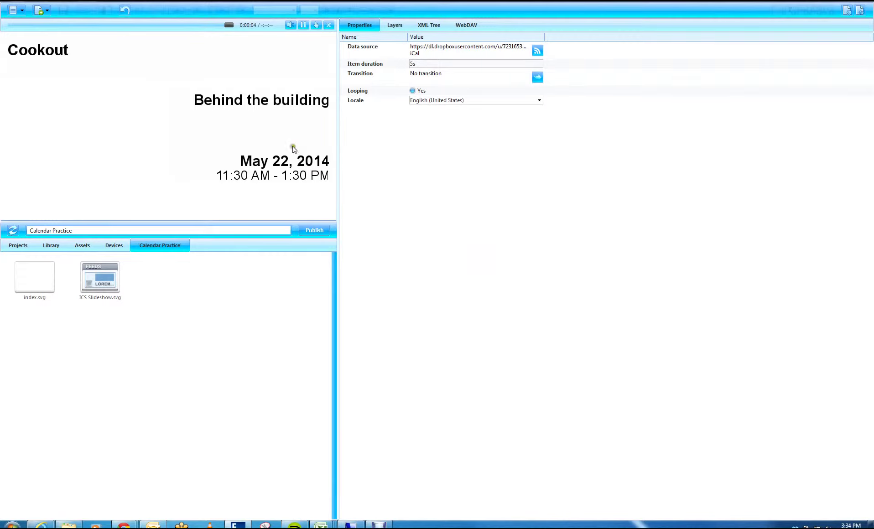
Review the May 21 and May 22 entries in the Outlook calendar, then switch back to Elementi.
click(153, 524)
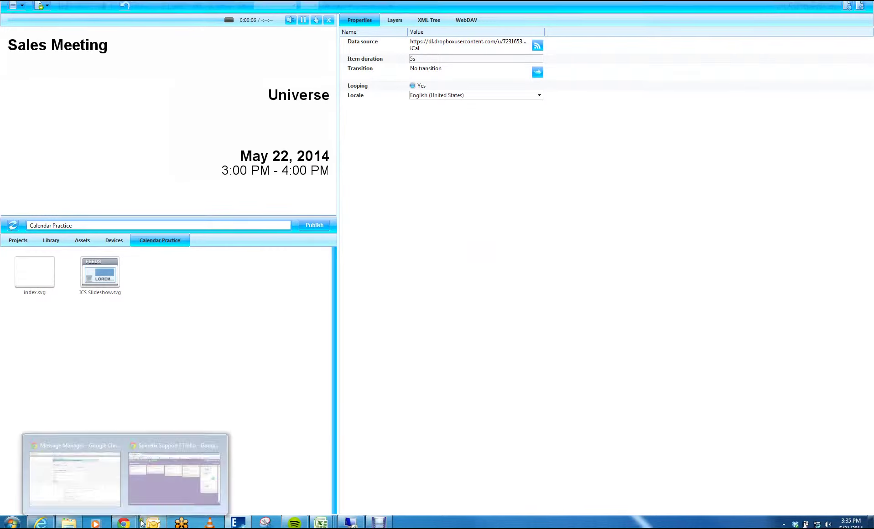
drag(478, 362, 567, 364)
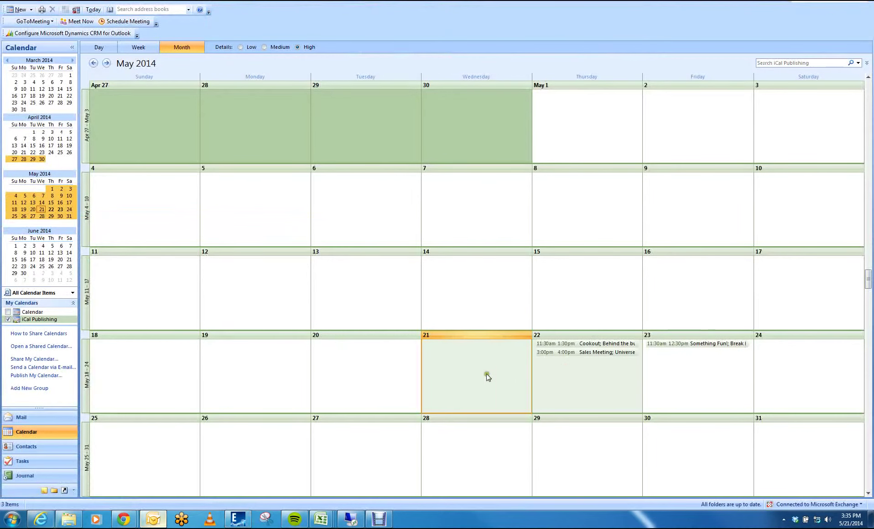
click(569, 371)
click(238, 519)
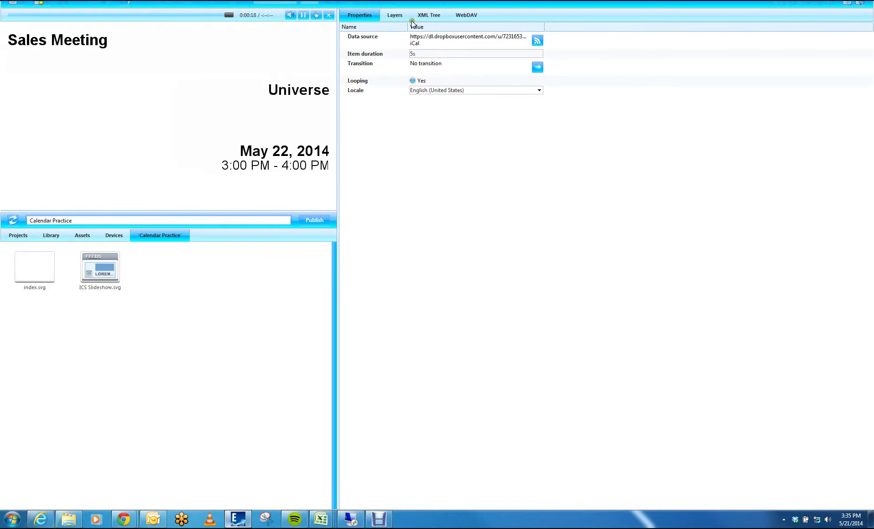
Set the iCal parser to start from Now with a duration of 1 day, then compare the result with the Outlook calendar.
double_click(433, 40)
click(379, 11)
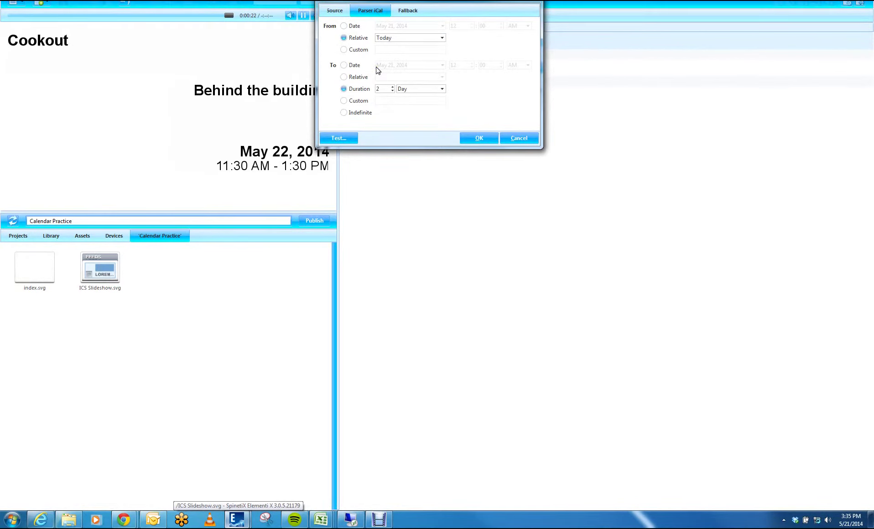
click(441, 37)
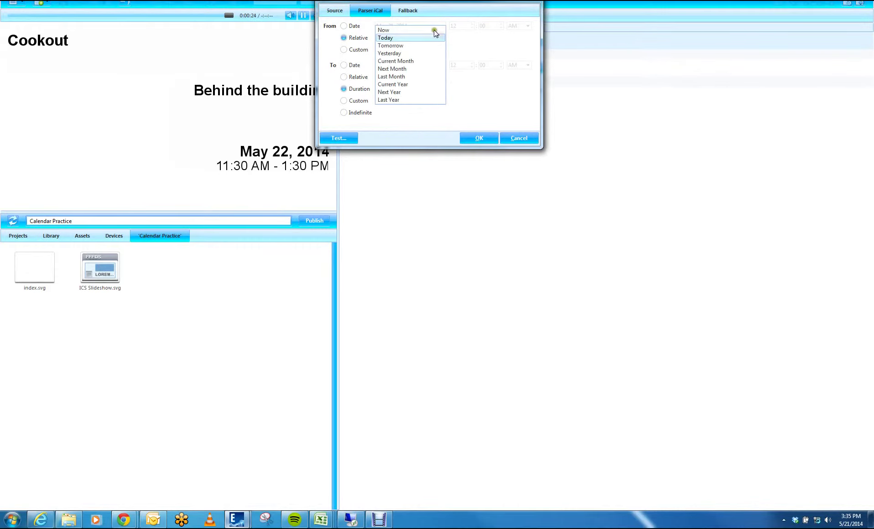
click(435, 31)
click(392, 89)
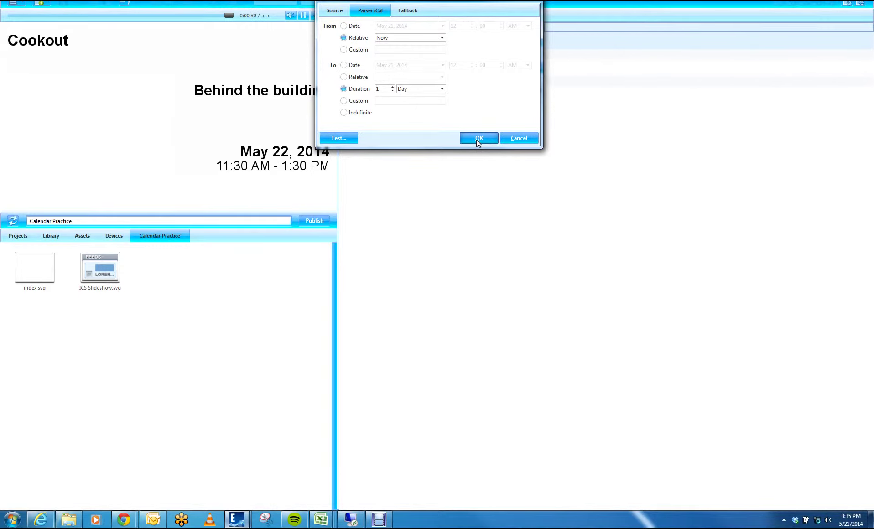
click(478, 139)
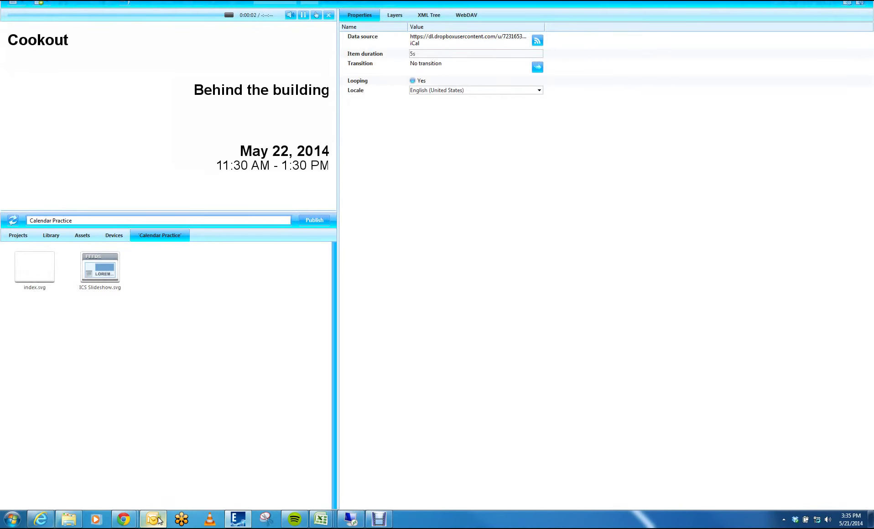
click(154, 520)
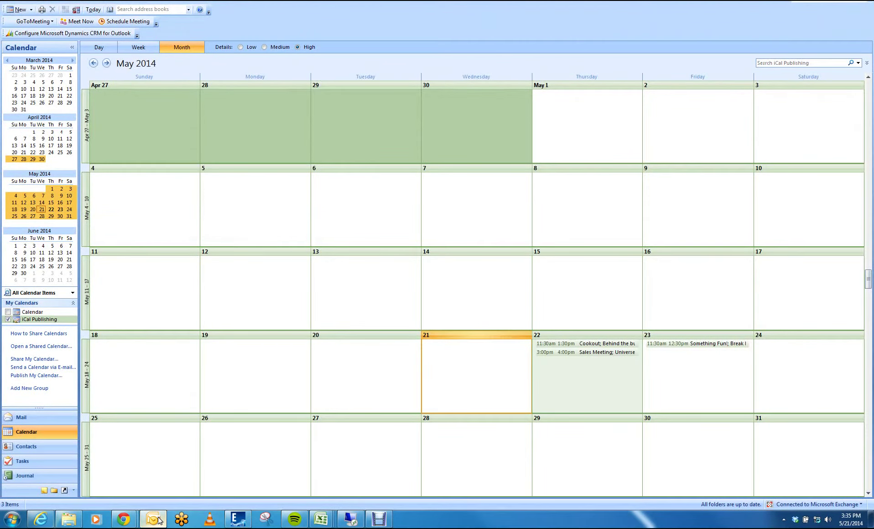
click(160, 520)
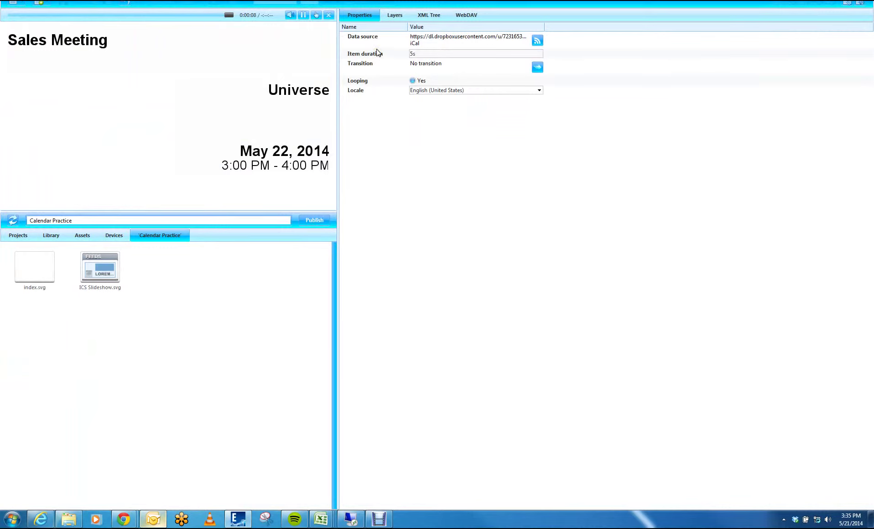
Look over the ICS slideshow, table and text bar widgets in the library's Feeds folder.
click(46, 235)
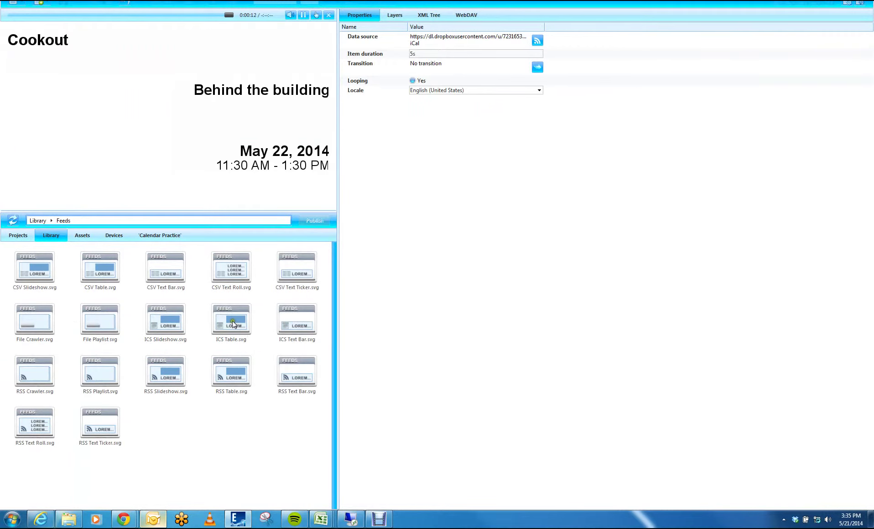
click(252, 430)
click(301, 318)
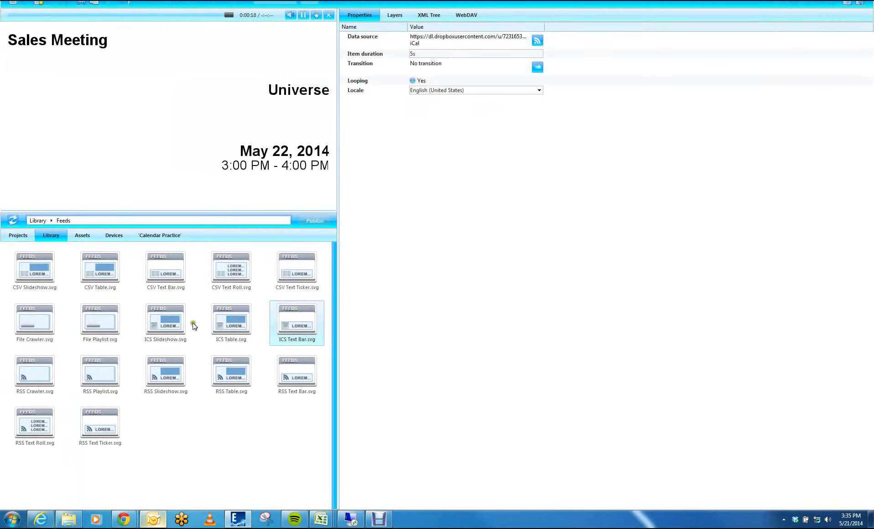
click(207, 441)
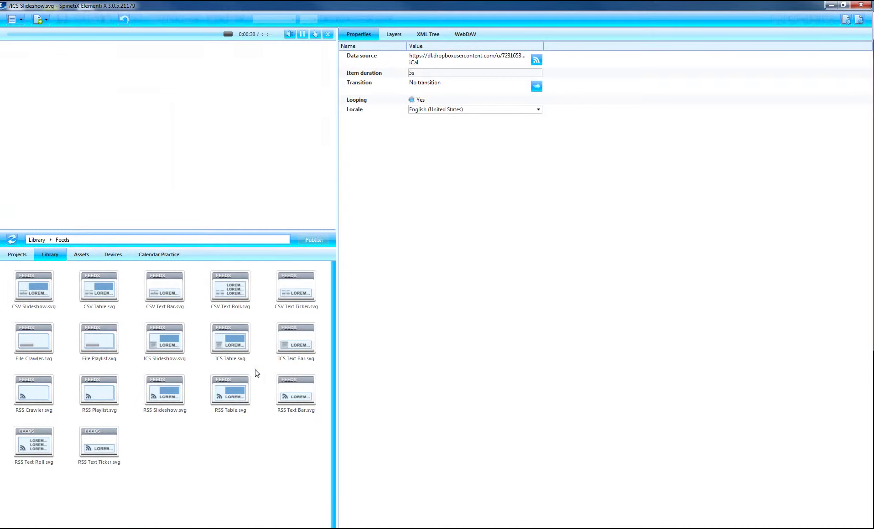
Return to ICS Slideshow.svg, show its layers and select the [[title]] text box in the layout.
click(847, 19)
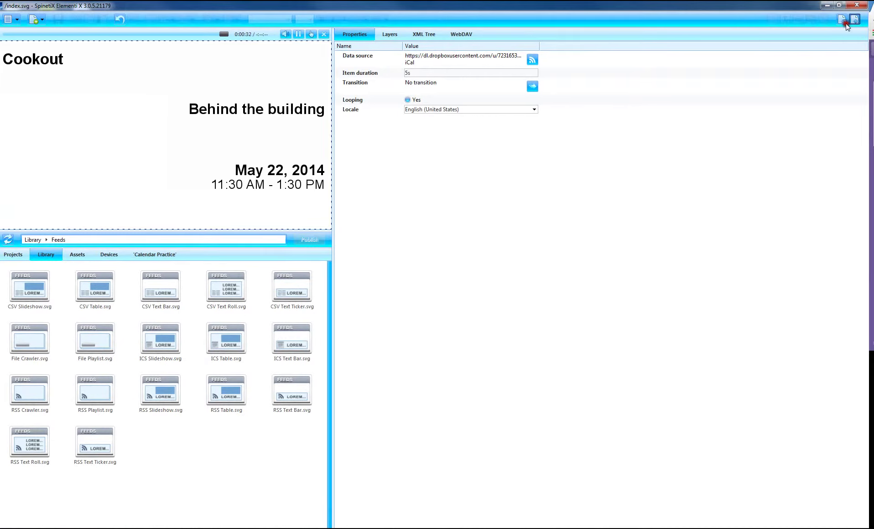
double_click(373, 56)
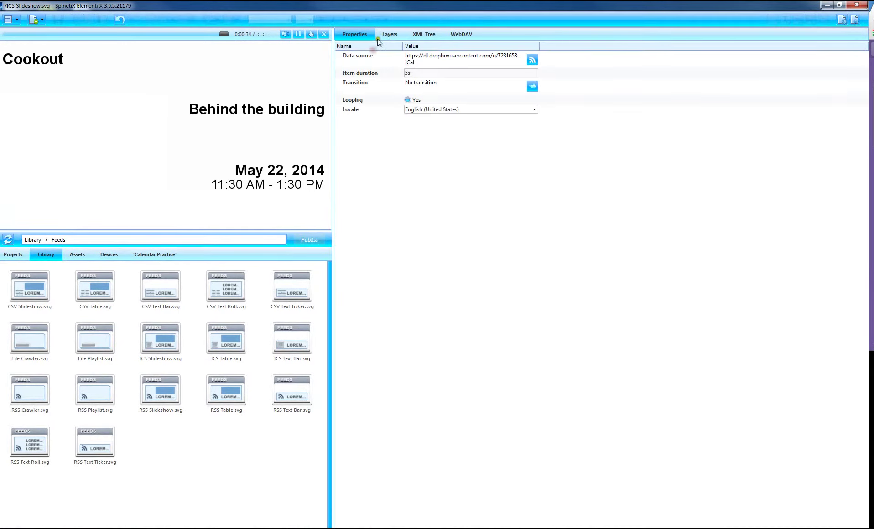
click(383, 38)
click(75, 67)
click(30, 60)
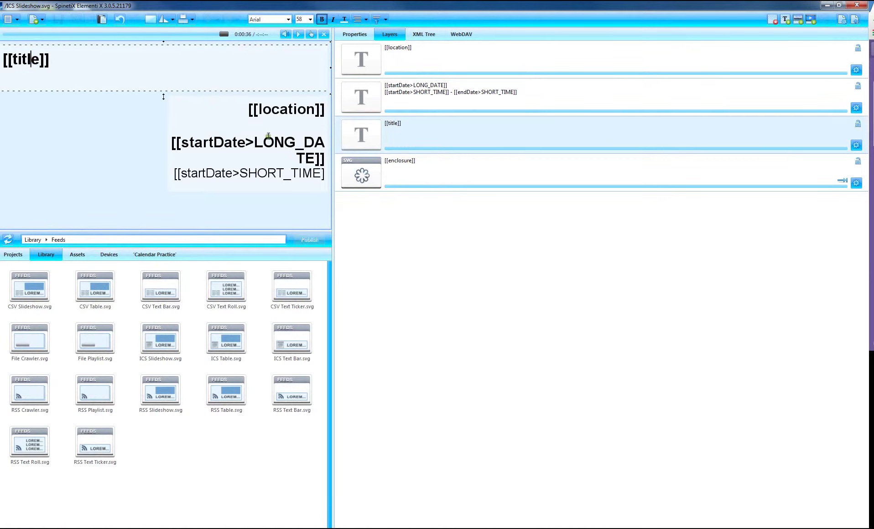
mouse_move(162, 95)
mouse_down()
mouse_move(164, 65)
mouse_move(163, 94)
mouse_up()
drag(1, 65, 3, 87)
Move the [[location]] box to the left beneath the title, shift the date box slightly, and save and preview the slideshow.
click(222, 122)
drag(242, 129, 131, 125)
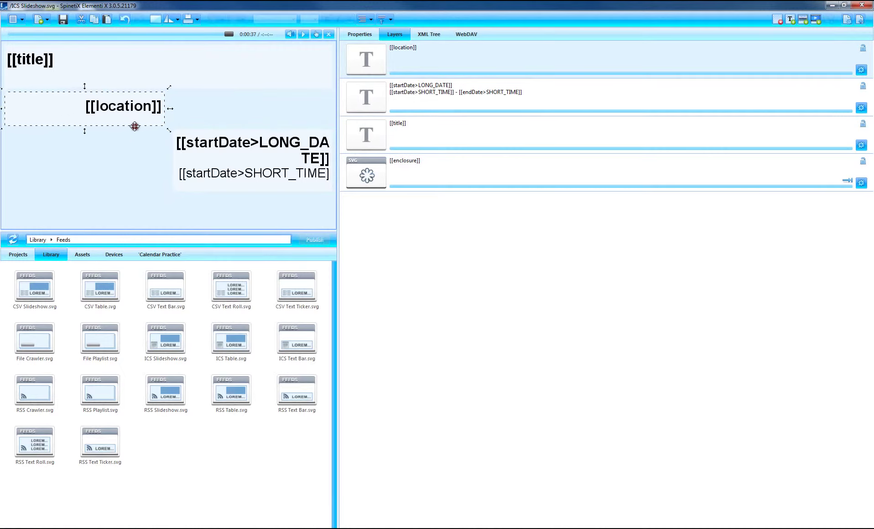
click(213, 173)
mouse_move(221, 190)
mouse_down()
mouse_move(87, 188)
mouse_move(219, 191)
mouse_up()
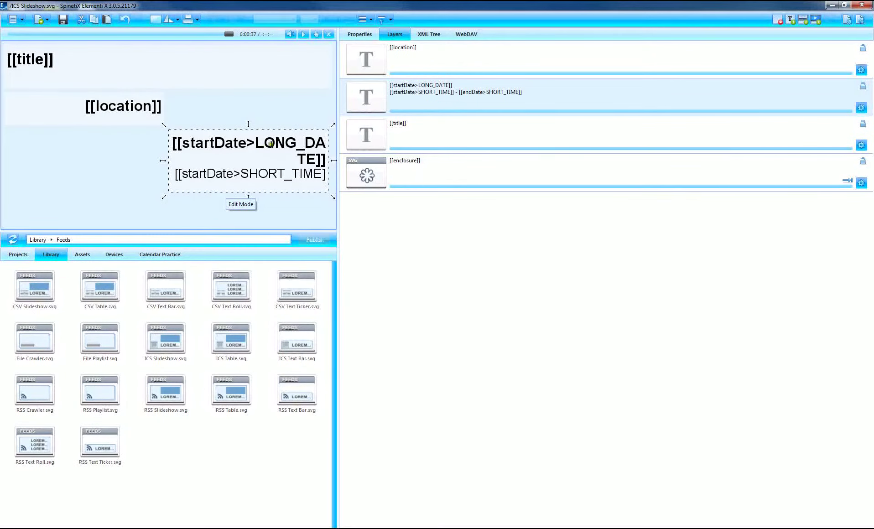
click(63, 20)
click(303, 34)
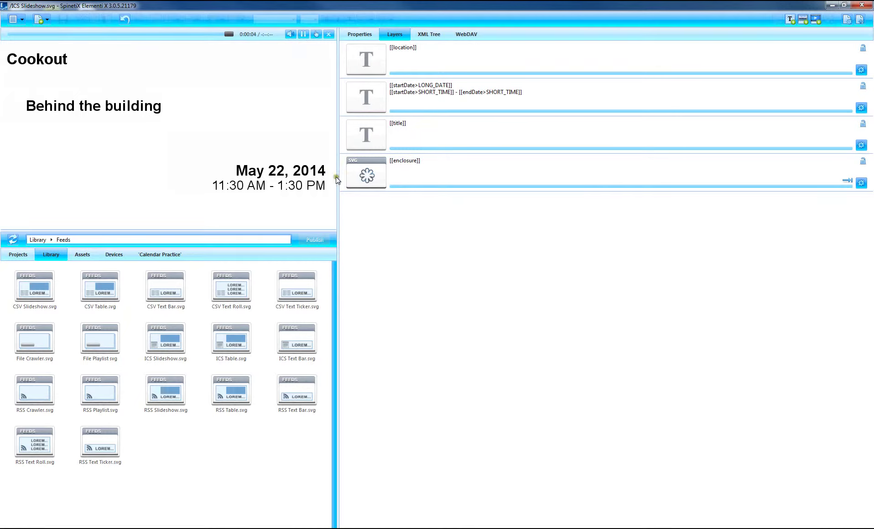
Delete the [[enclosure]] layer and go through the remaining title, date and location layers.
right_click(401, 178)
click(407, 296)
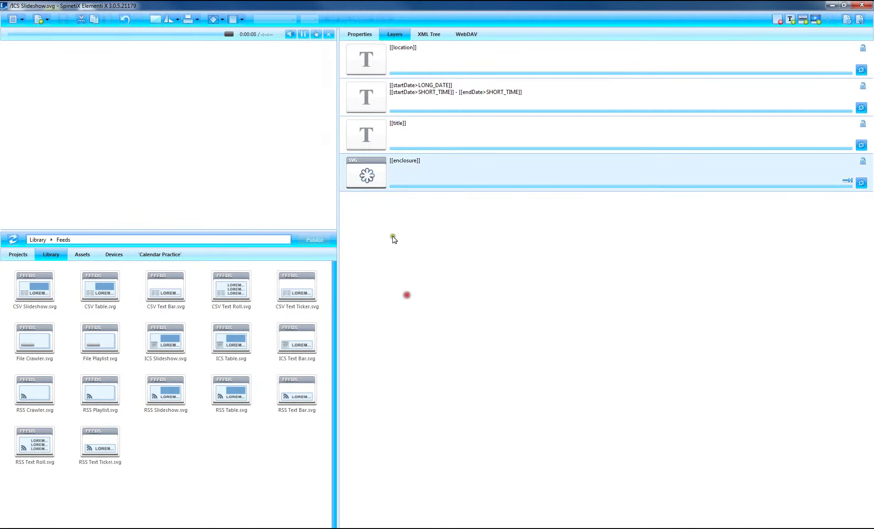
click(396, 135)
click(392, 100)
click(393, 69)
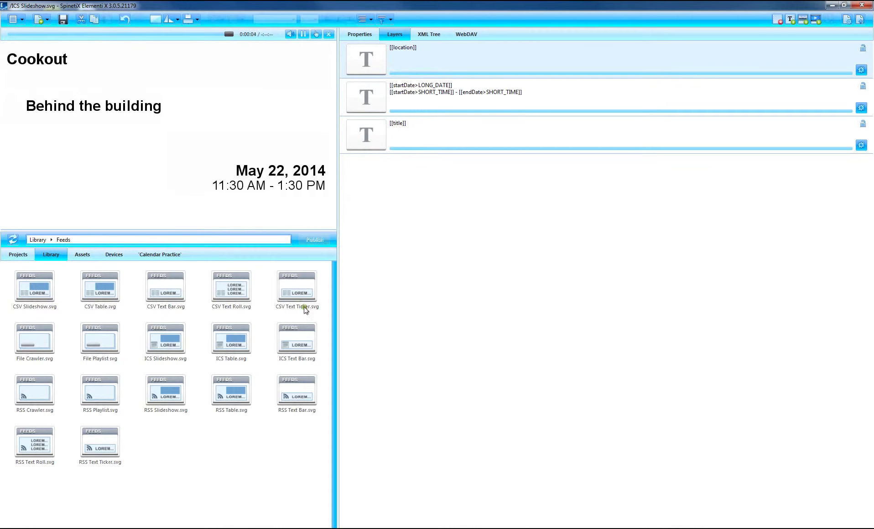
Open the May 22 Cookout appointment in Outlook and examine its subject, location, start and end time fields.
click(153, 520)
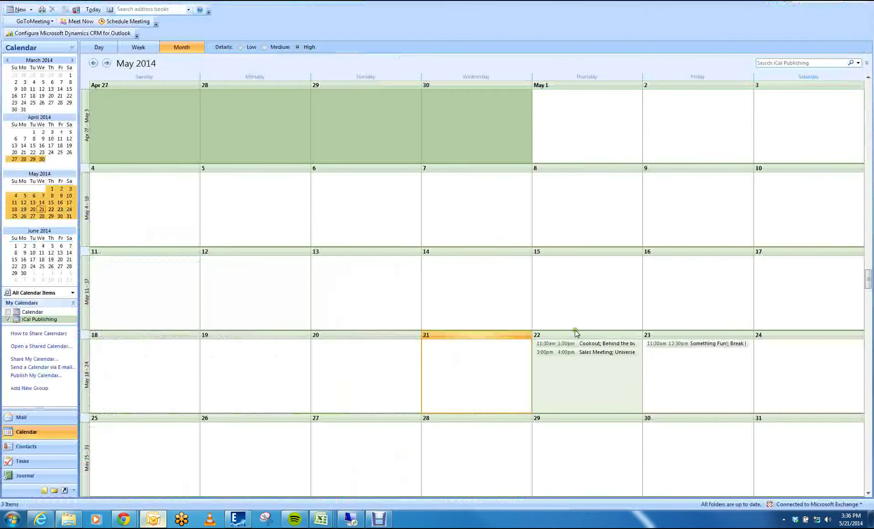
double_click(588, 344)
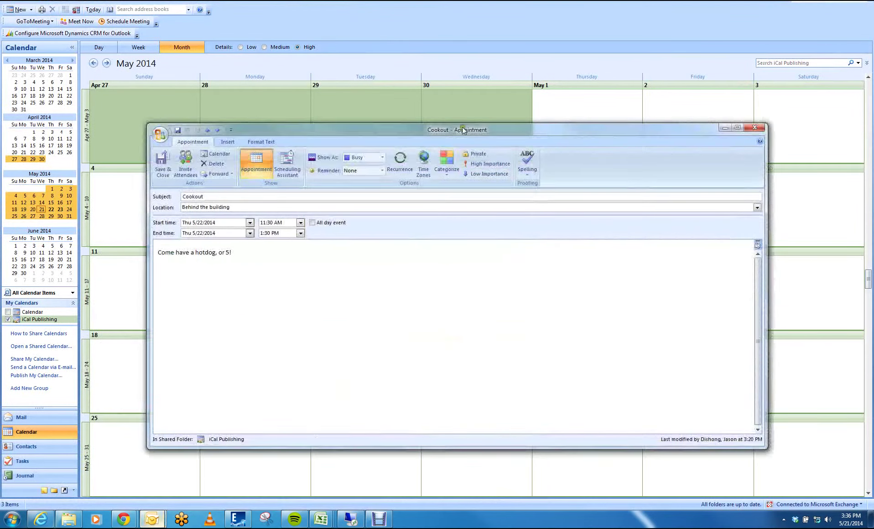
drag(462, 130, 495, 110)
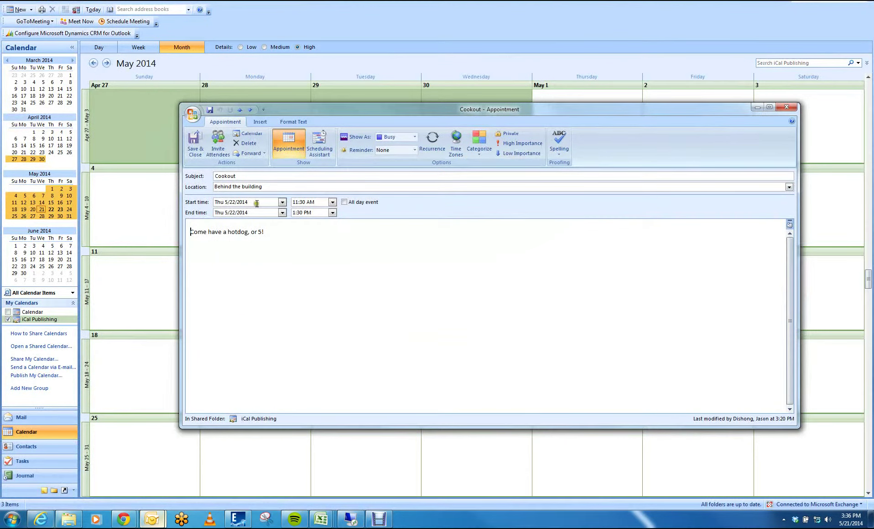
key(Tab)
Switch back to Elementi, review the date and title layers, and show the slideshow's placeholders in the layout.
click(226, 521)
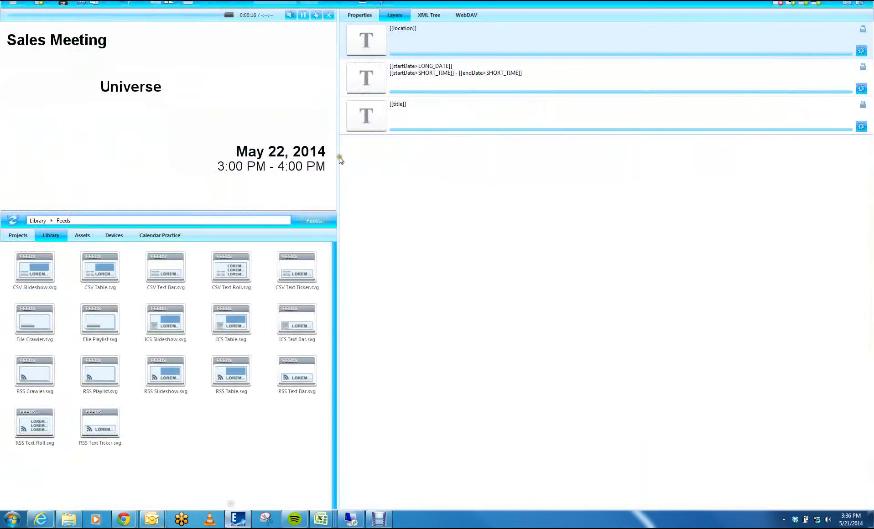
click(392, 72)
click(401, 115)
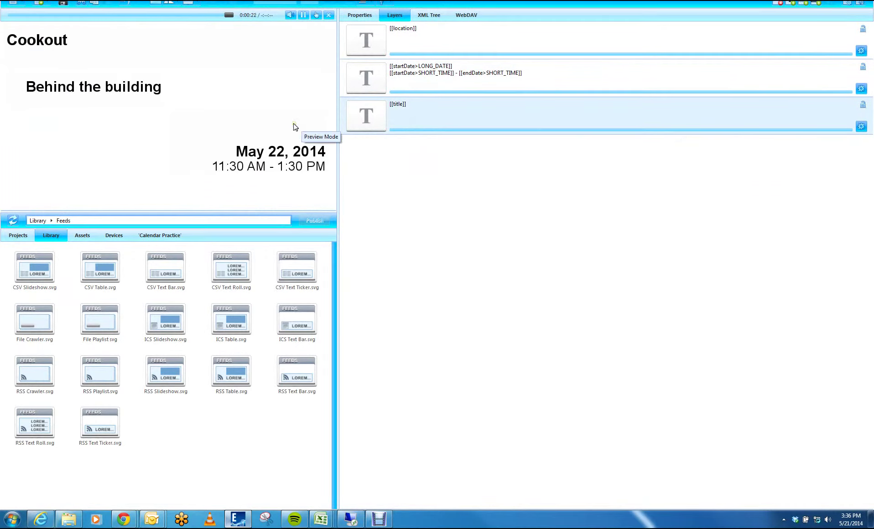
click(365, 117)
click(368, 418)
Bring the Cookout appointment over the Elementi layout and compare its subject, location, times and body text with the slideshow's placeholders.
mouse_move(152, 519)
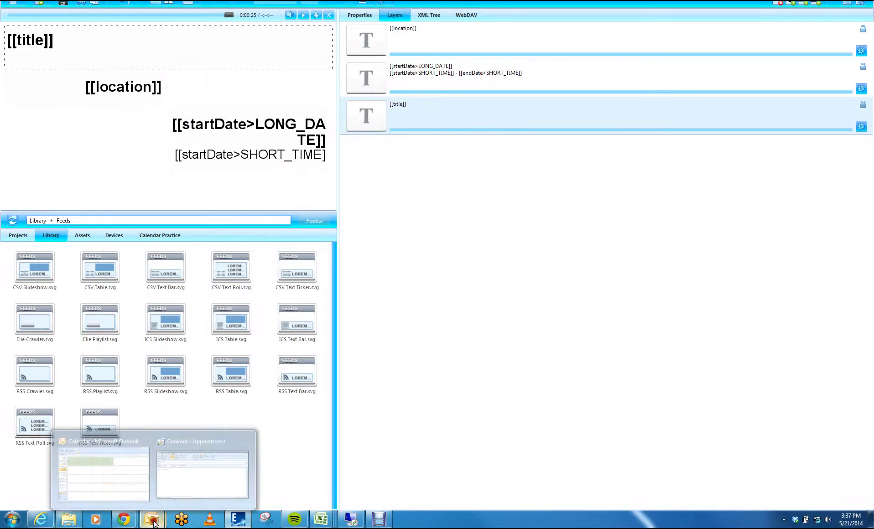
click(196, 465)
drag(344, 113, 404, 85)
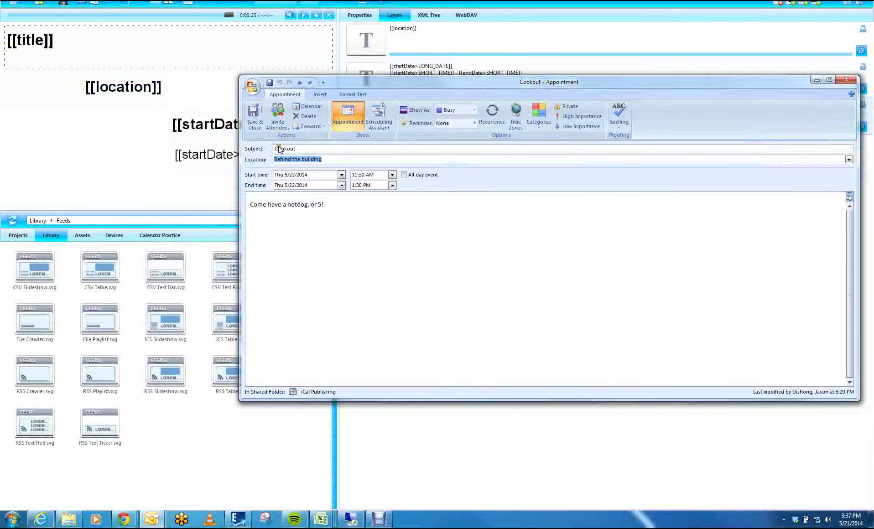
drag(353, 82, 344, 169)
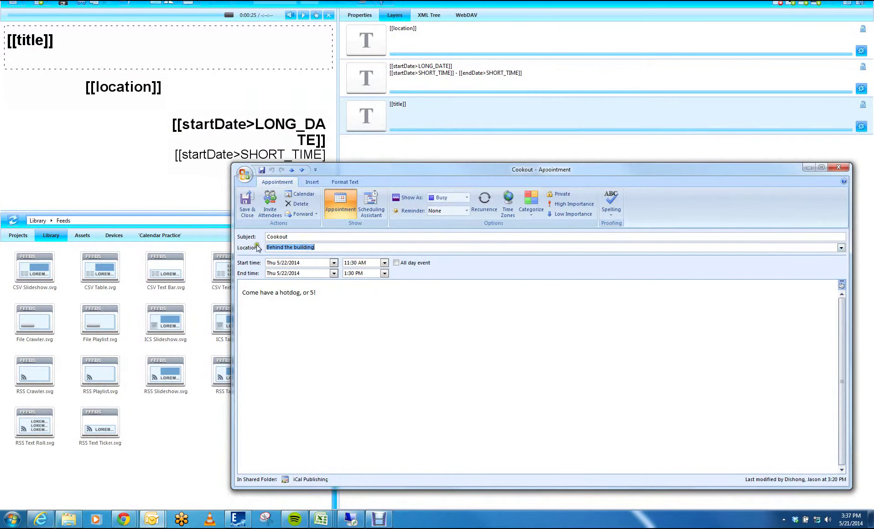
drag(338, 175, 343, 161)
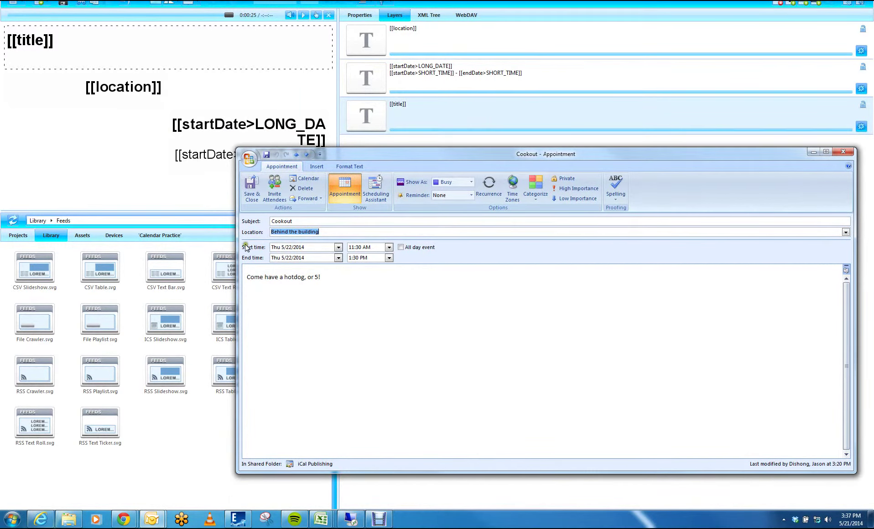
drag(342, 155, 329, 191)
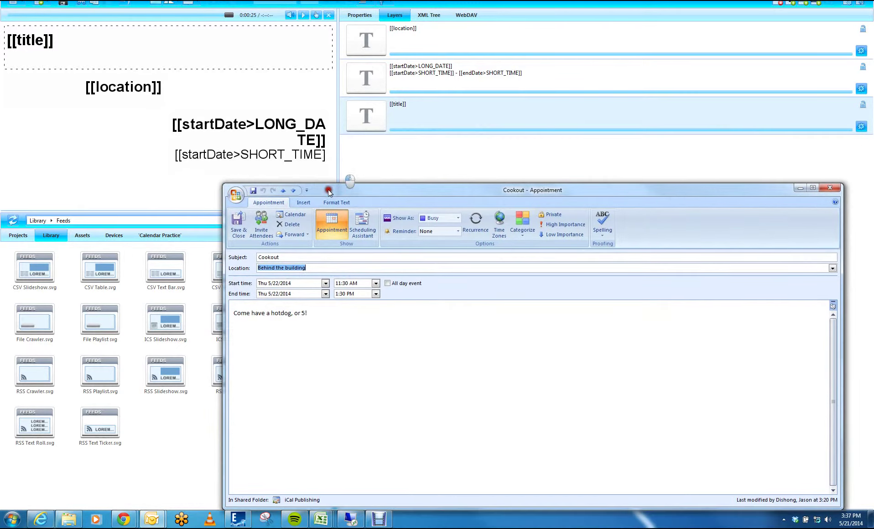
drag(308, 314, 235, 319)
click(248, 314)
click(334, 329)
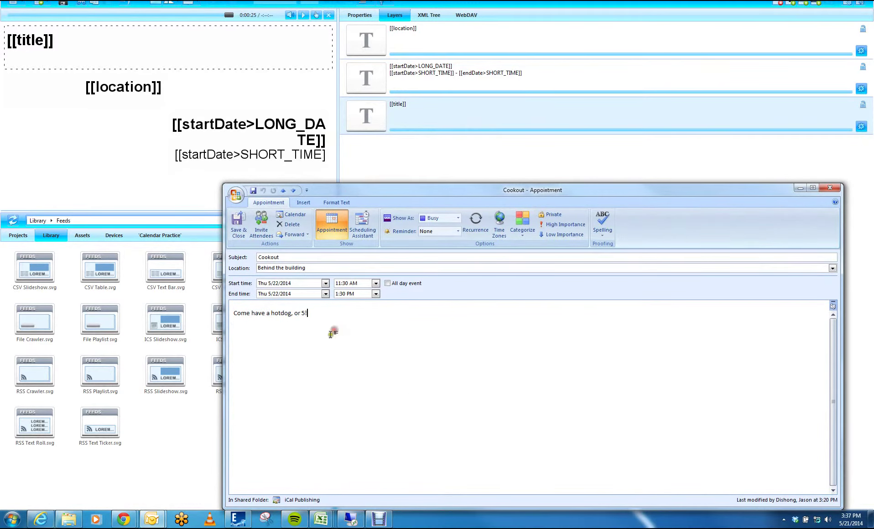
drag(400, 193, 401, 177)
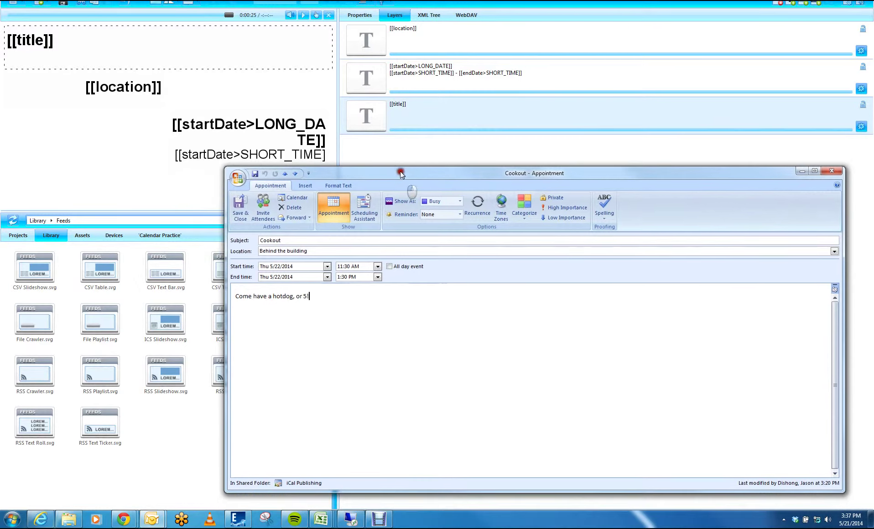
Insert a new text layer in the slideshow and place it at the lower left, below the [[location]] text.
click(402, 139)
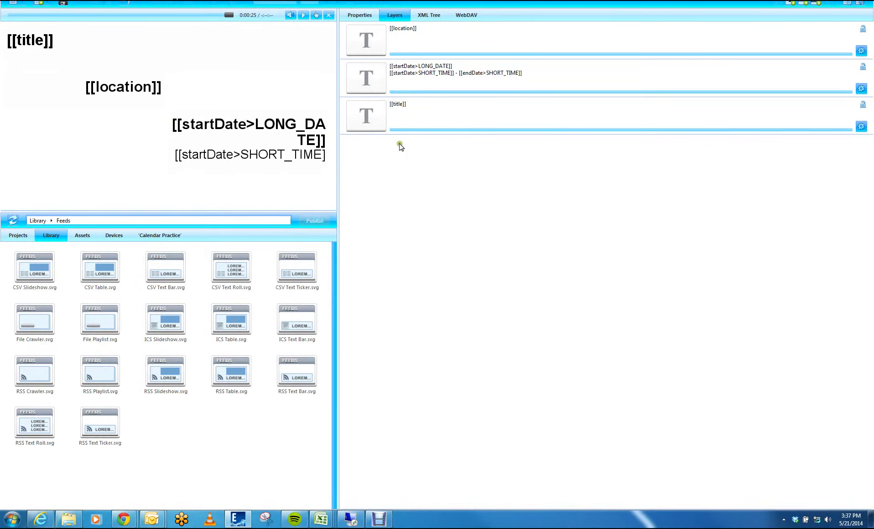
click(401, 158)
right_click(392, 145)
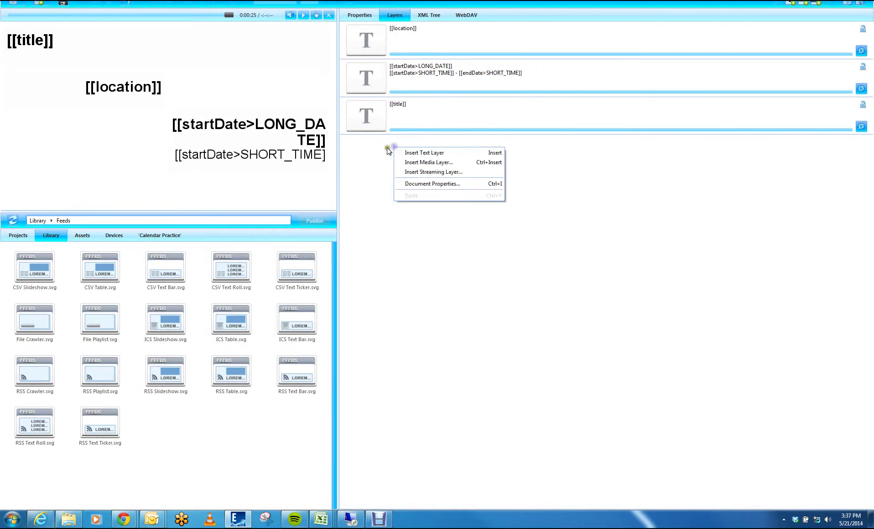
click(416, 155)
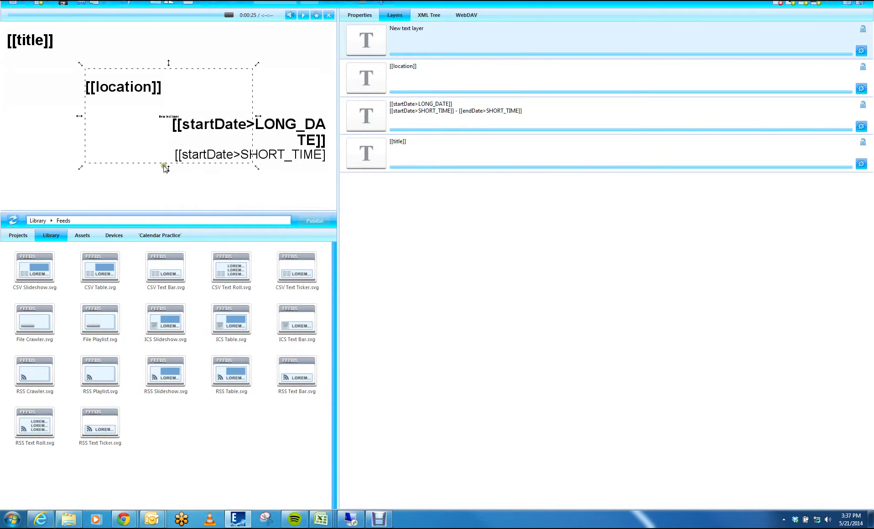
drag(166, 169, 103, 190)
Format the new layer's text as Arial size 88 and replace it with [[description]].
double_click(86, 157)
click(316, 14)
click(309, 76)
click(294, 15)
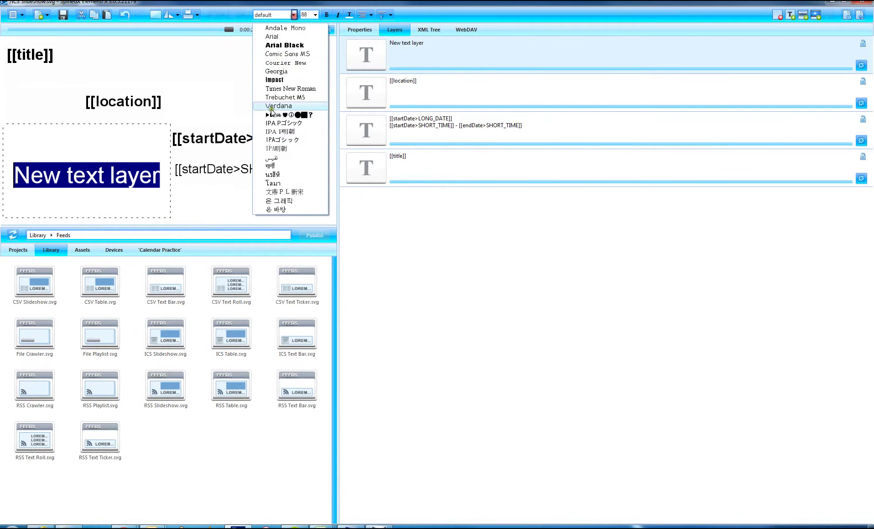
click(272, 37)
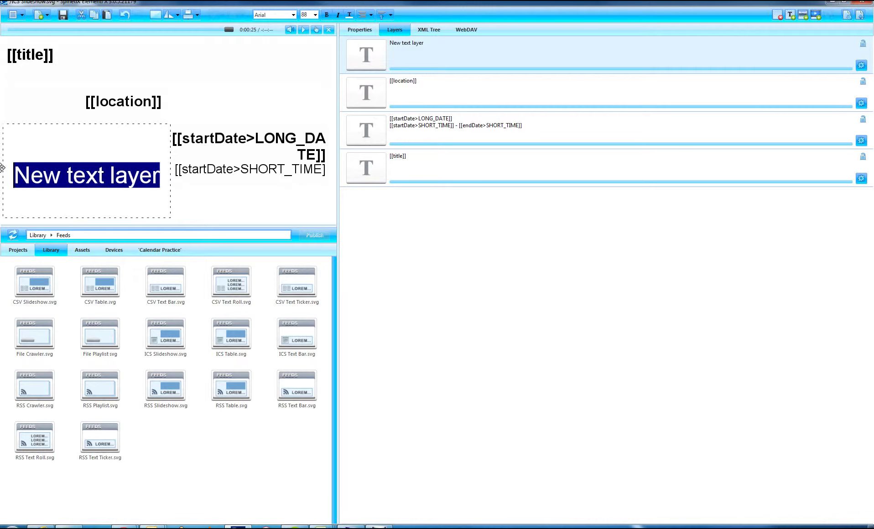
text([[description]])
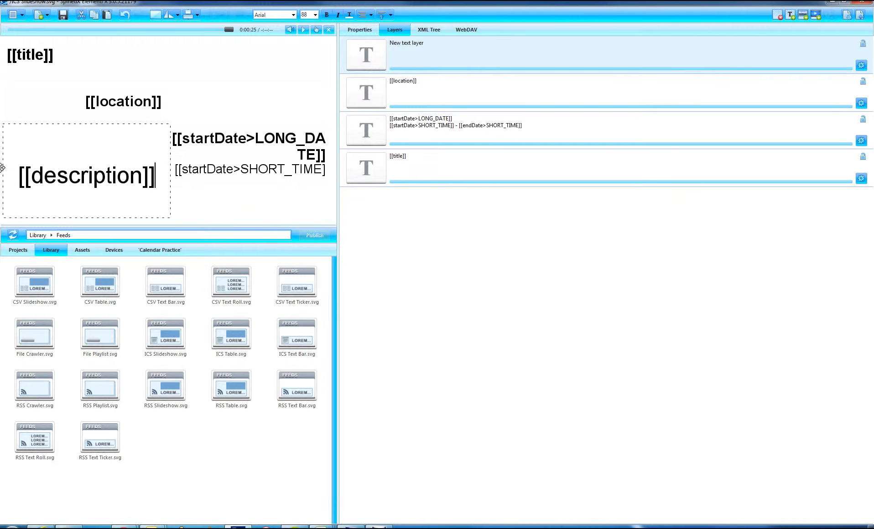
Save the slideshow with its new [[description]] layer and play the preview.
click(63, 17)
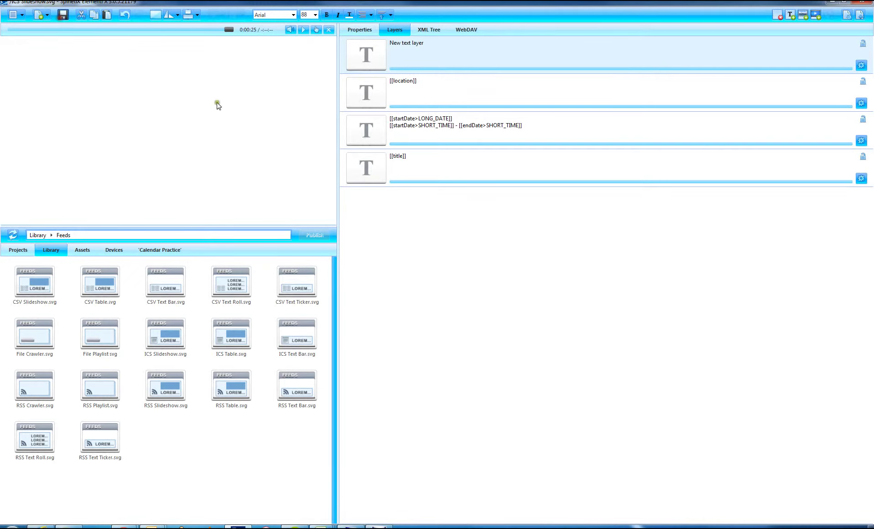
click(304, 30)
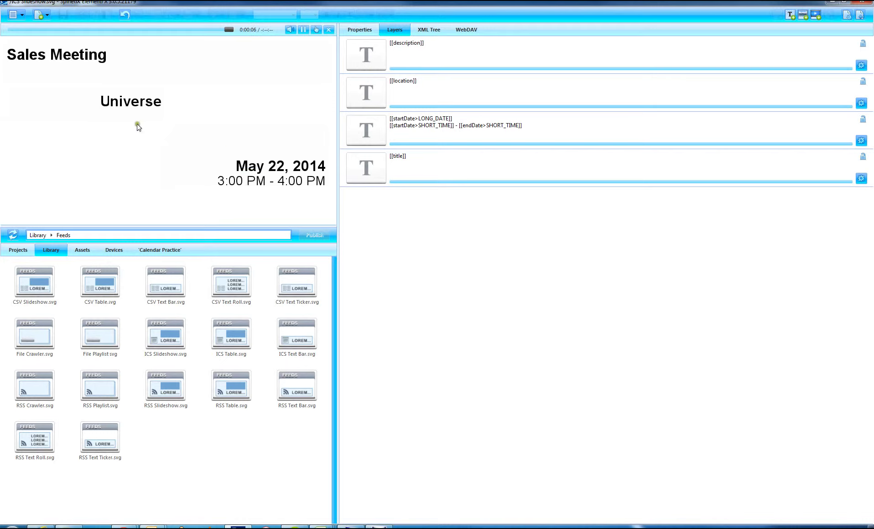
Switch to Outlook, close the Cookout appointment, check the Sales Meeting appointment's body text, and return to the Elementi preview.
mouse_move(152, 519)
click(178, 469)
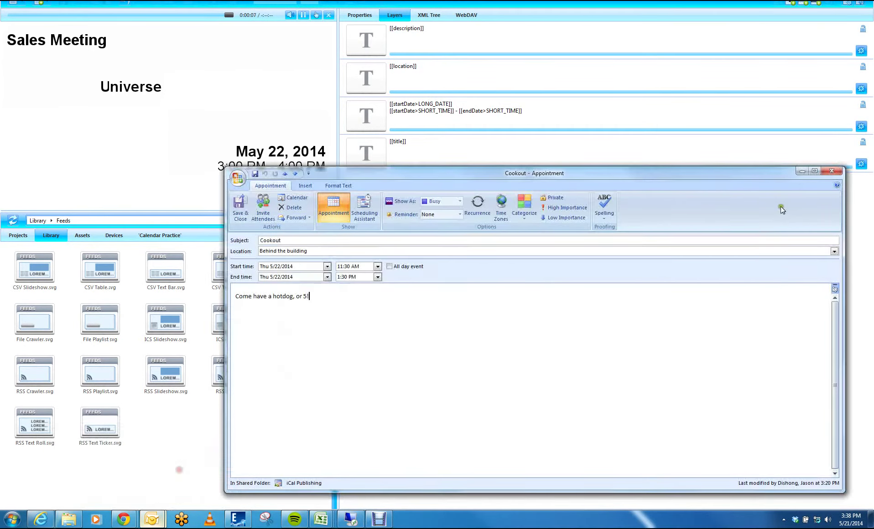
click(832, 171)
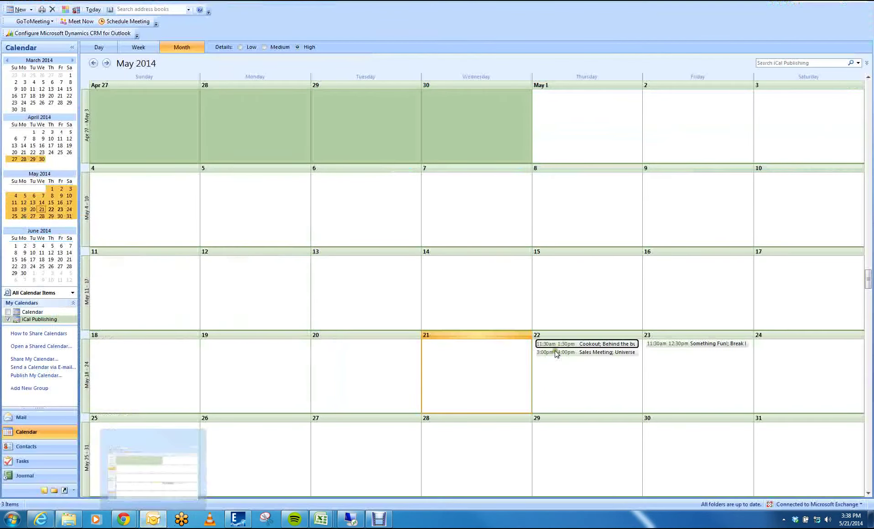
click(152, 456)
click(556, 353)
double_click(556, 352)
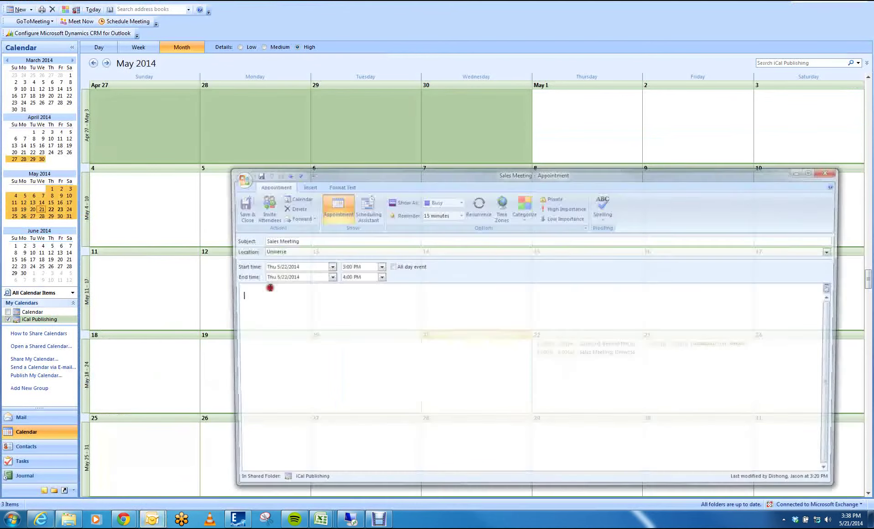
click(838, 172)
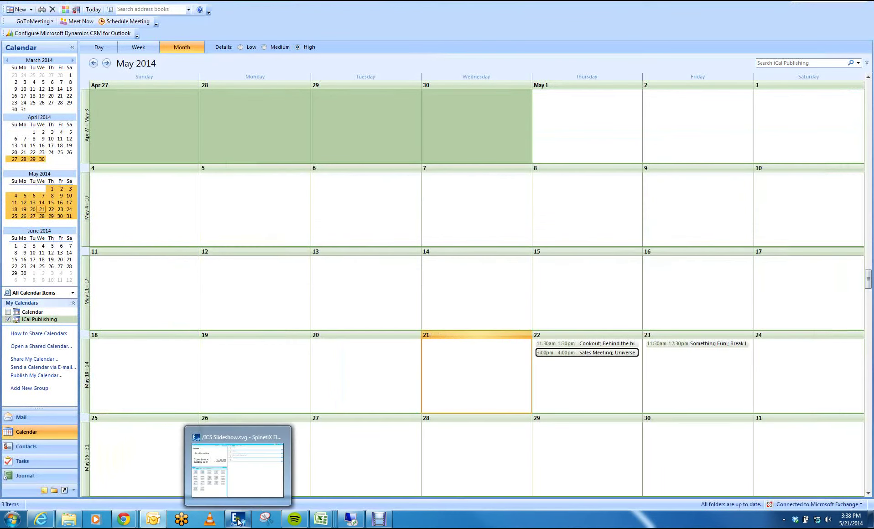
click(238, 465)
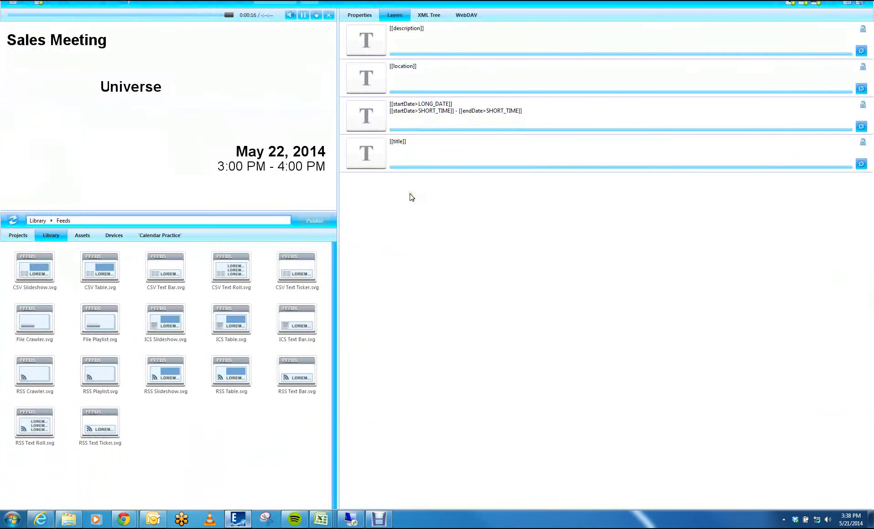
Replace LONG_DATE with FULL_DATE in the start date placeholder of the date and time text layer.
click(424, 117)
mouse_move(422, 130)
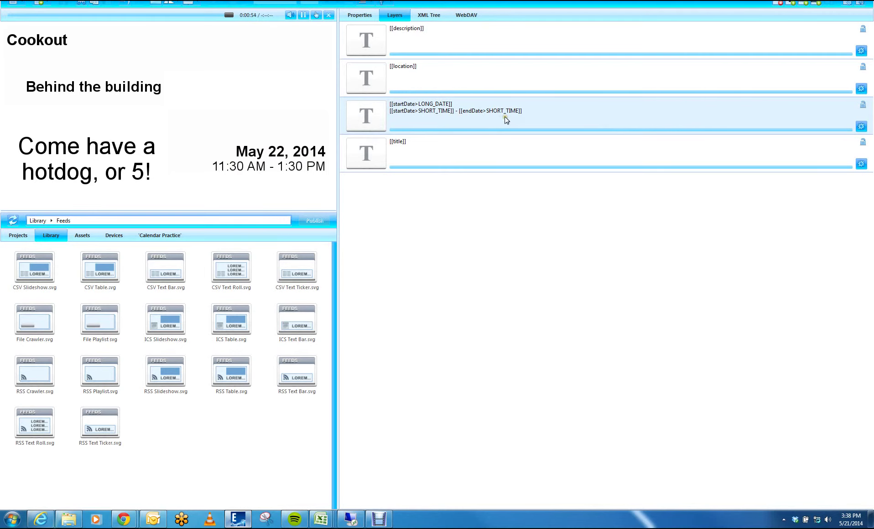
click(863, 126)
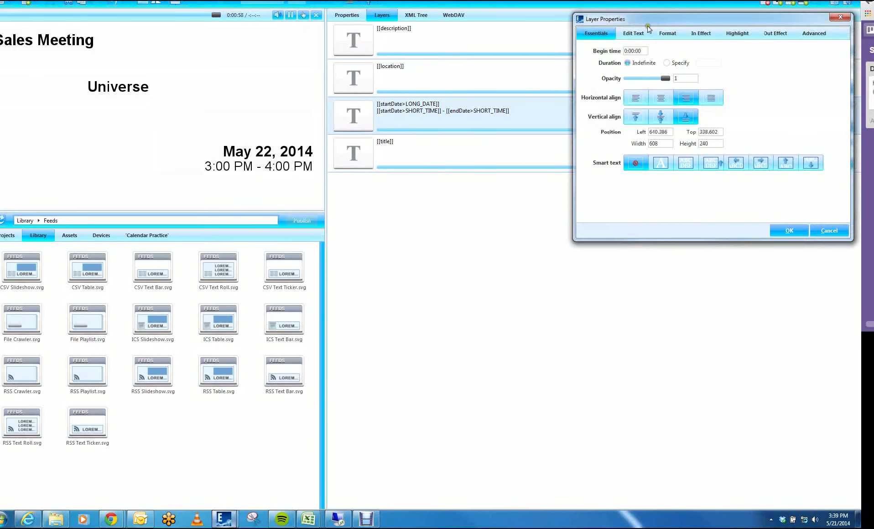
drag(648, 26, 462, 127)
click(456, 136)
click(519, 173)
drag(519, 173, 585, 175)
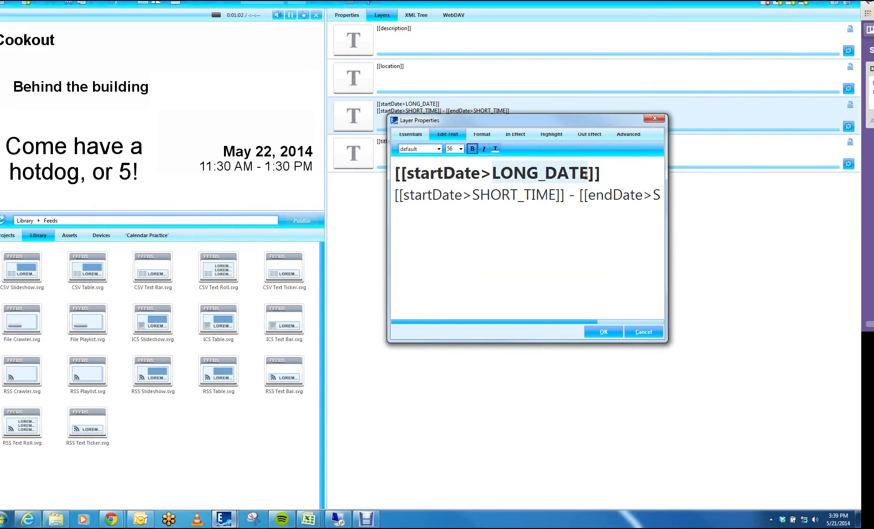
text(FULL_DATE)
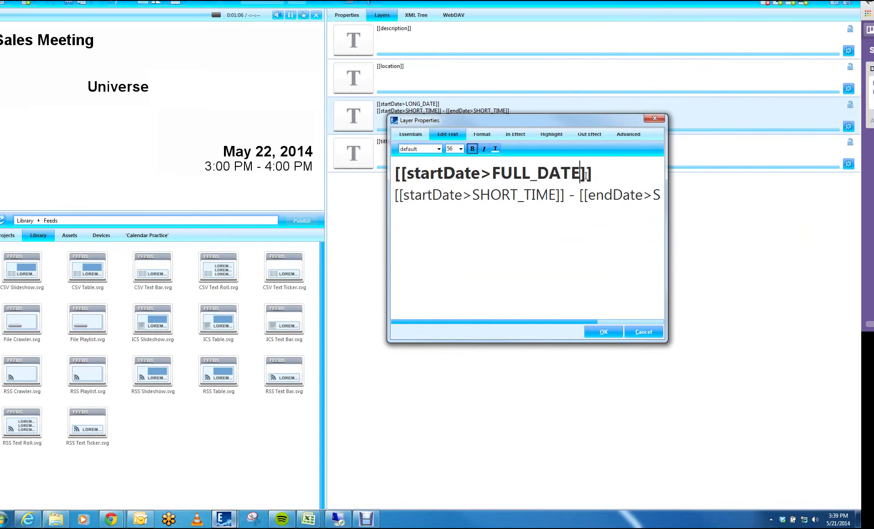
click(604, 331)
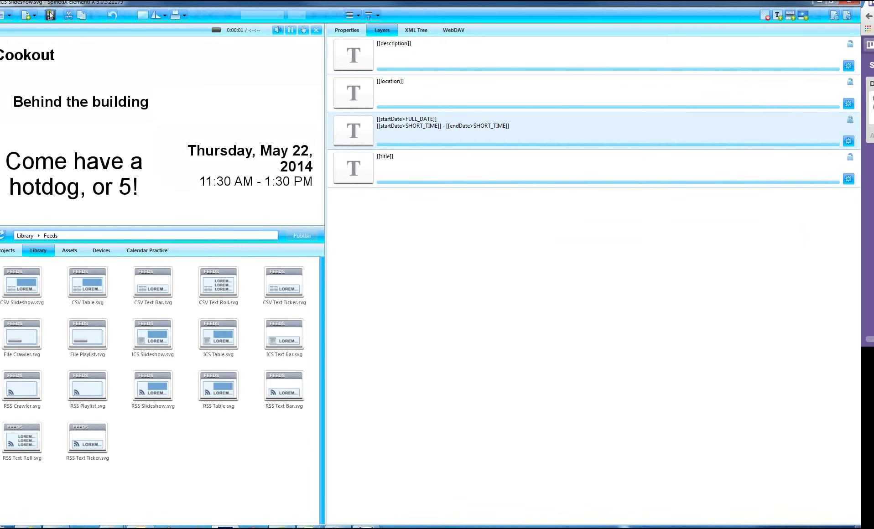
Change the format in the first line of the date and time layer to LONG_TIME, making it [[startDate>LONG_TIME]].
click(332, 161)
click(374, 125)
click(848, 141)
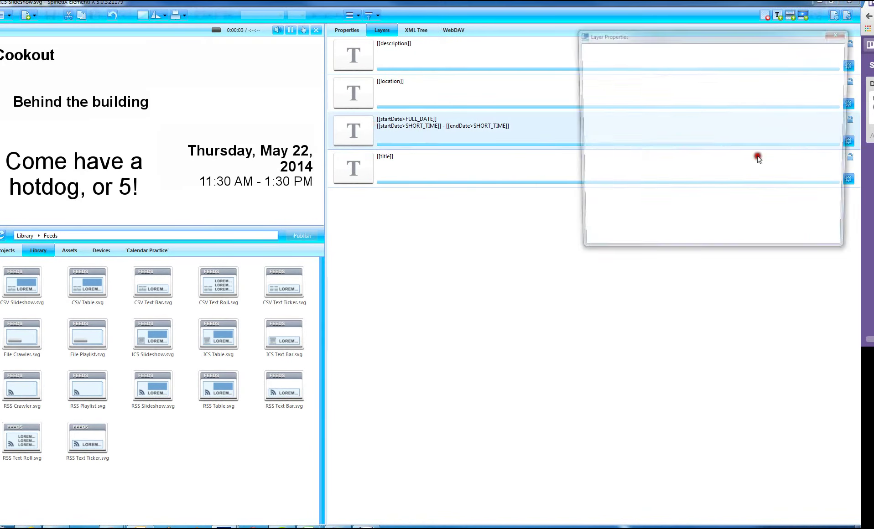
click(634, 49)
drag(679, 86, 762, 89)
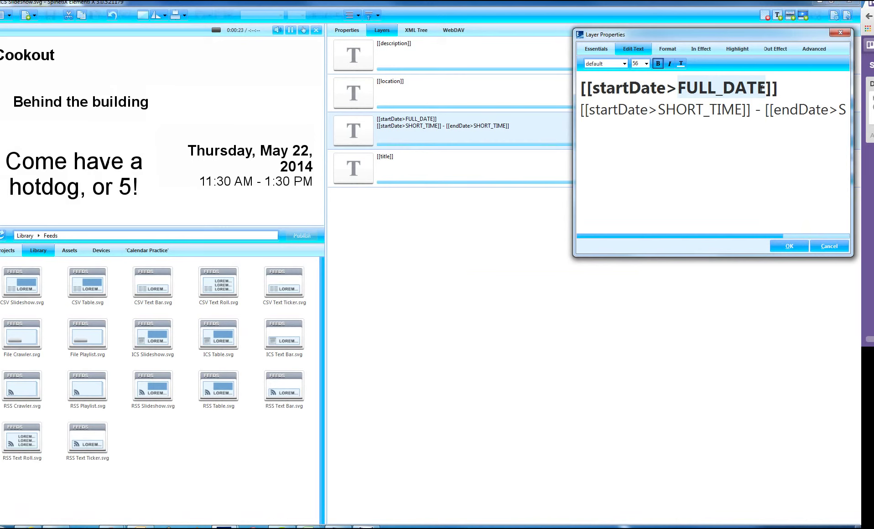
text(Lo)
key(BackSpace)
text(ONG_TIME)
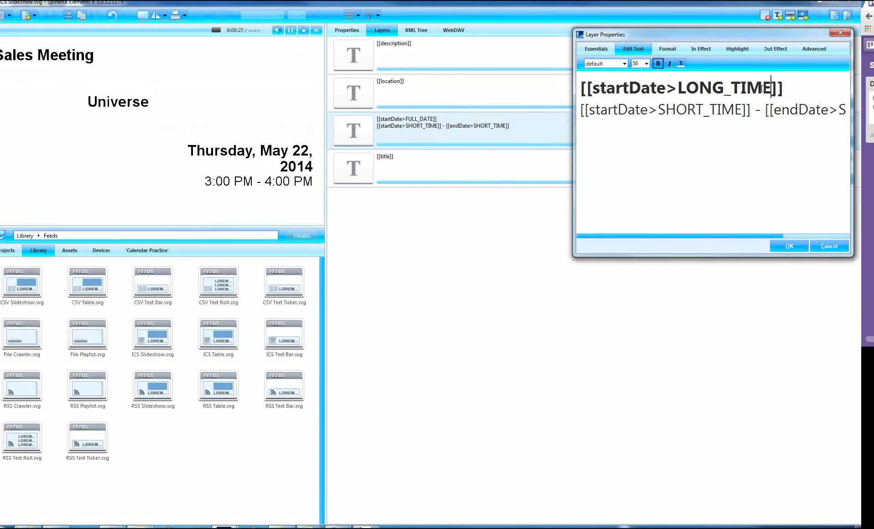
click(789, 246)
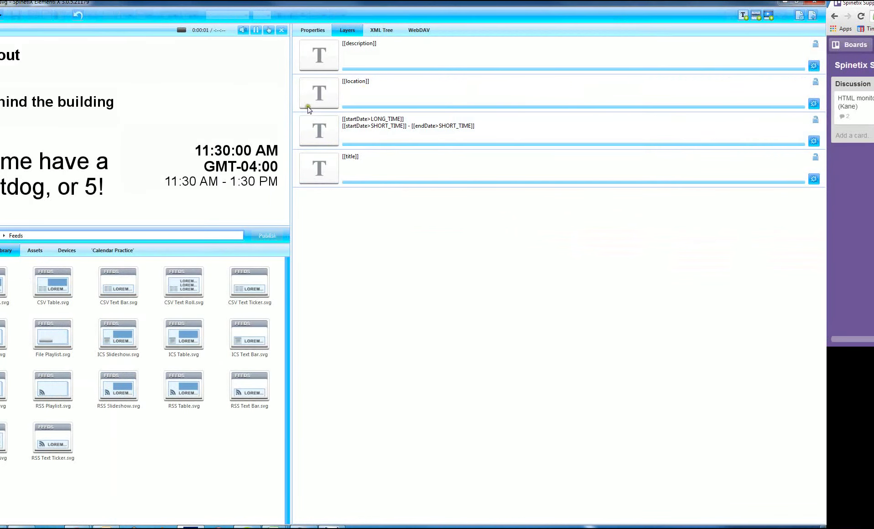
Leave the slideshow's inner layout for its parent document and deselect the ICS Slideshow.svg layer.
click(813, 15)
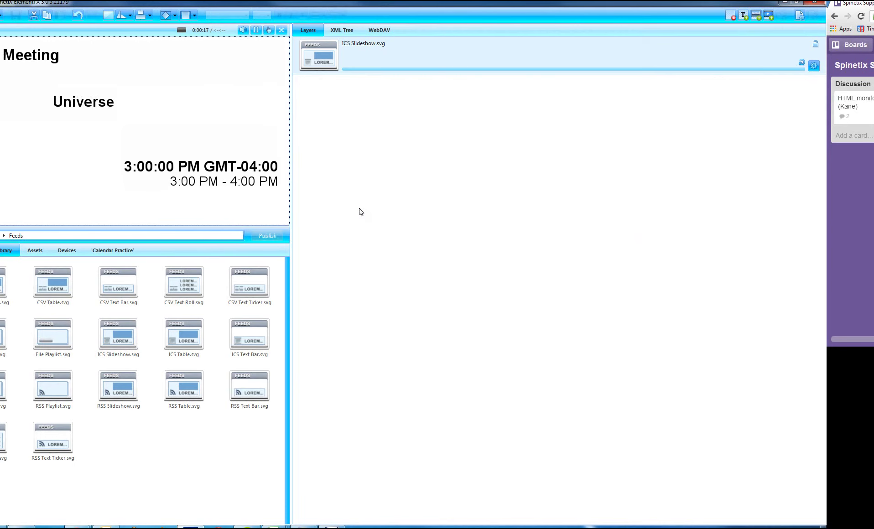
click(371, 128)
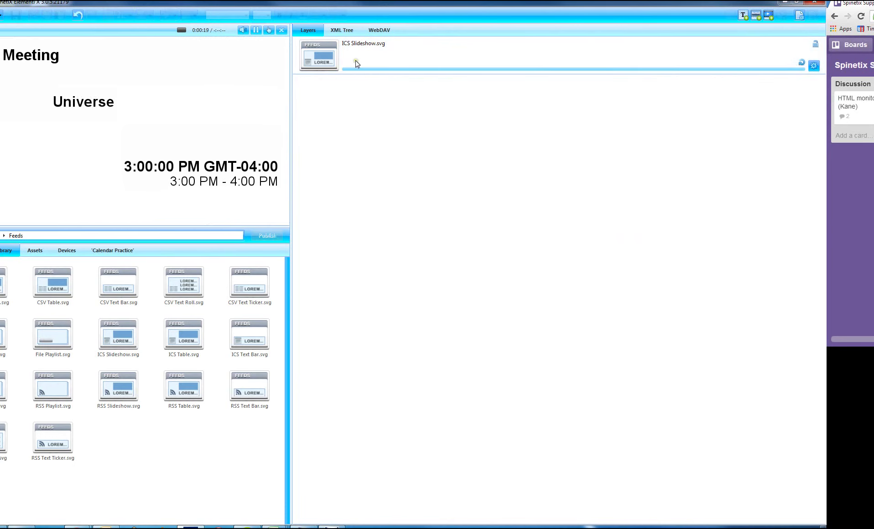